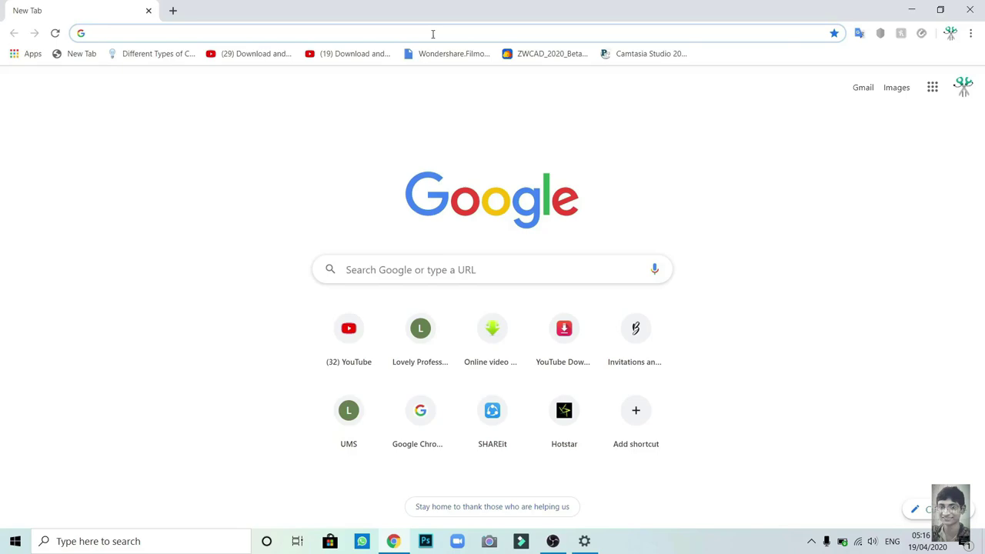
# Go to calligraphr.com and start the free account sign-up
pyautogui.write('https://www.calligraphr.com/en/')
pyautogui.press('Return')
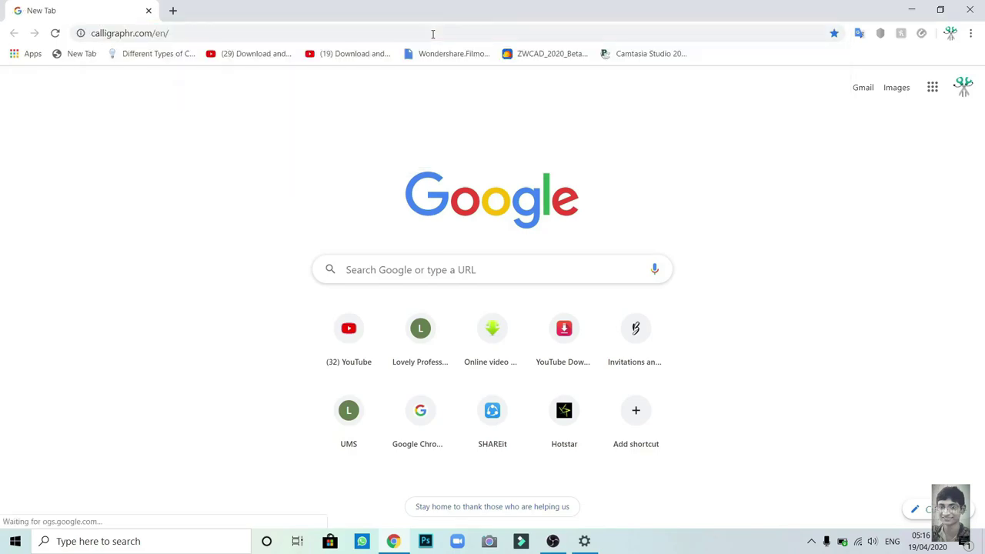
pyautogui.scroll(-3, 376, 254)
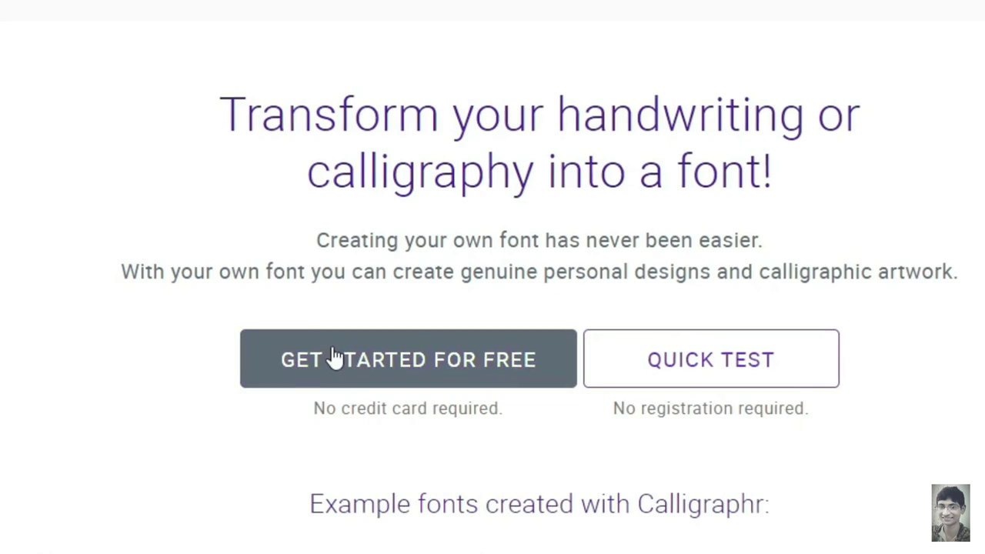
pyautogui.click(341, 362)
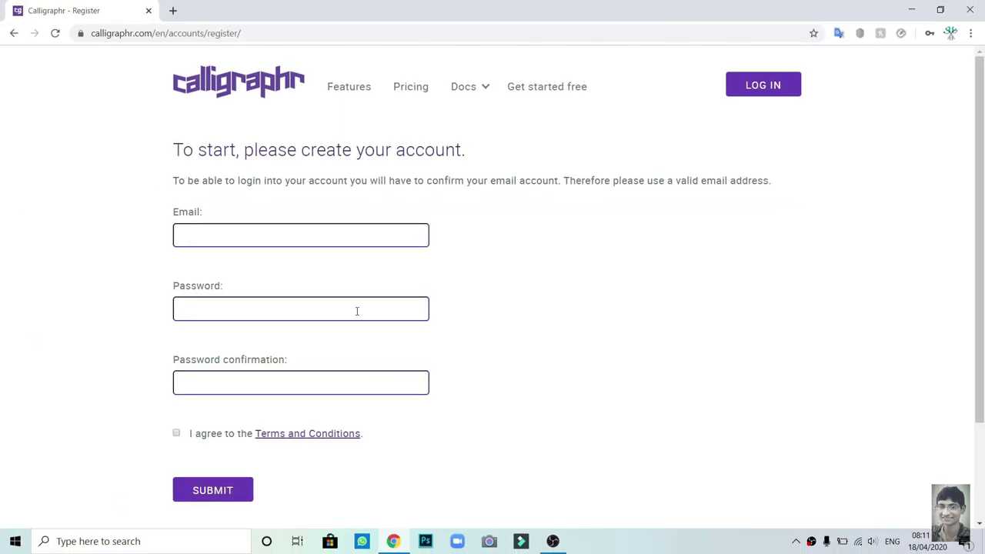
# Enter the e-mail and account password, accept the Terms and Conditions, and submit the registration
pyautogui.click(358, 311)
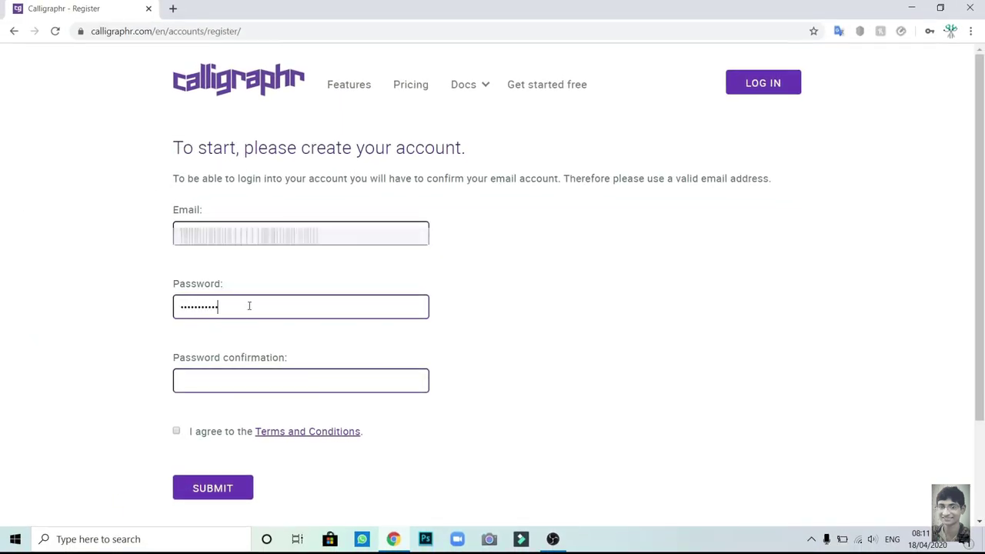
pyautogui.click(268, 377)
pyautogui.write('••••••••••')
pyautogui.click(177, 432)
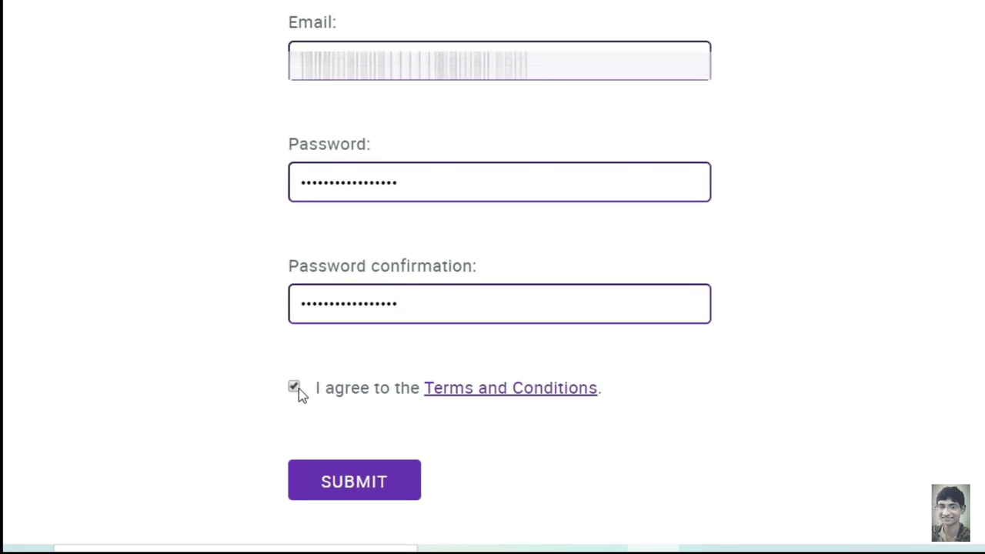
pyautogui.click(350, 481)
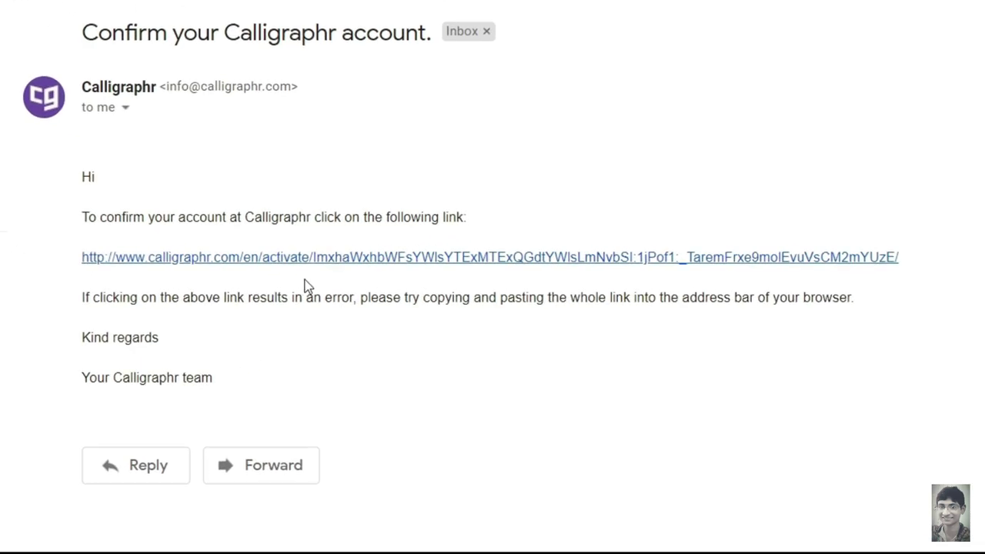
# Follow the activation link in the 'Confirm your Calligraphr account' e-mail
pyautogui.click(361, 262)
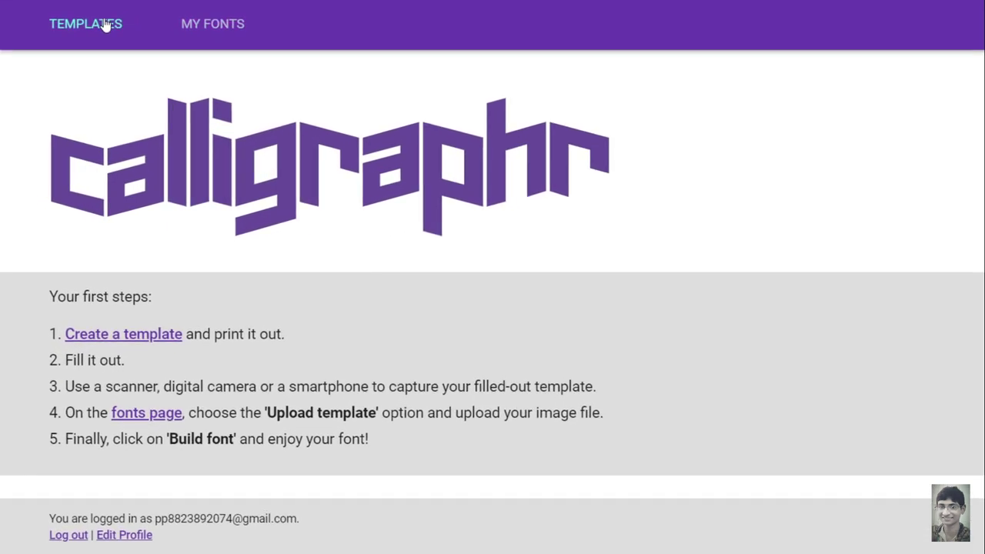
# Fill a template with the Common Scripts Adobe Latin 1 set and download it as PNG
pyautogui.click(84, 67)
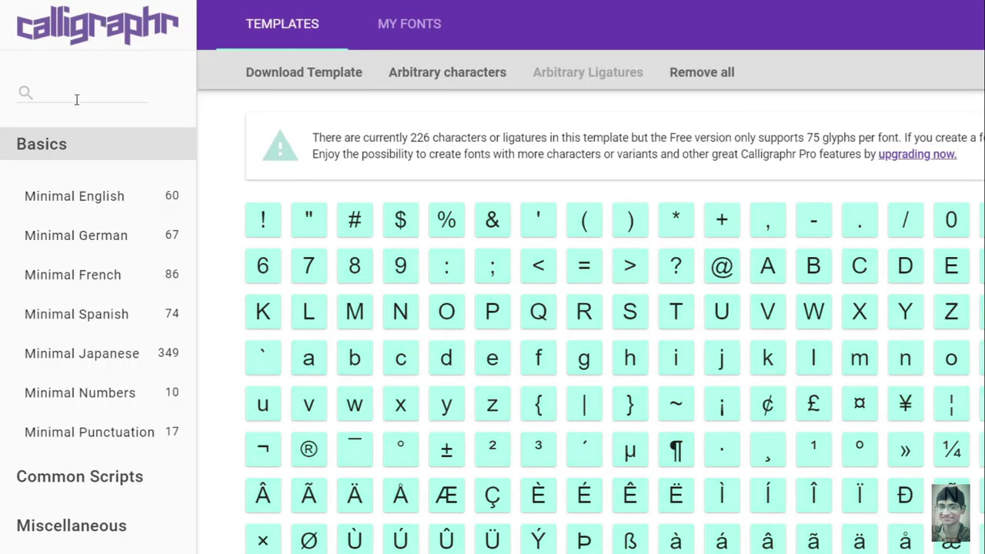
pyautogui.click(82, 483)
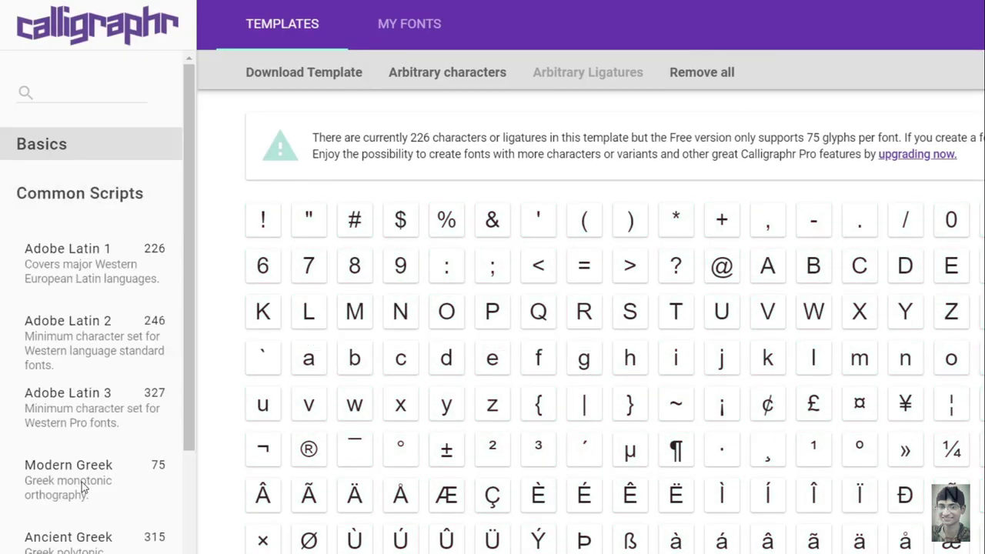
pyautogui.click(92, 262)
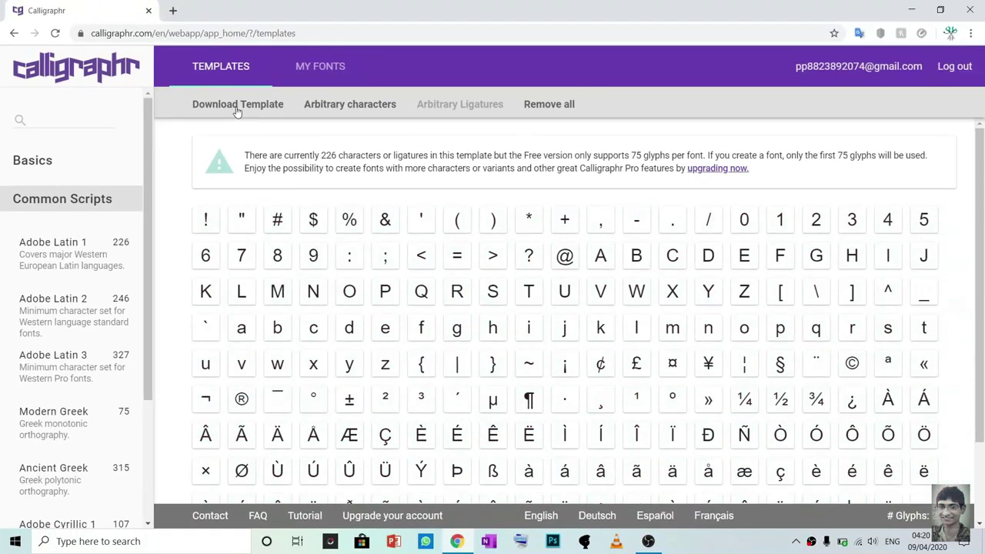
pyautogui.click(237, 108)
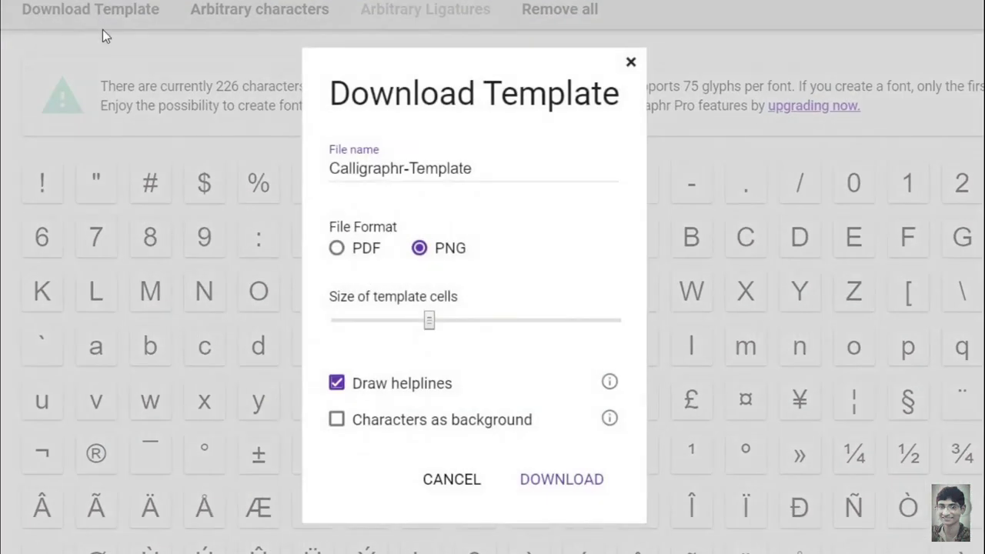
pyautogui.click(420, 248)
pyautogui.click(523, 492)
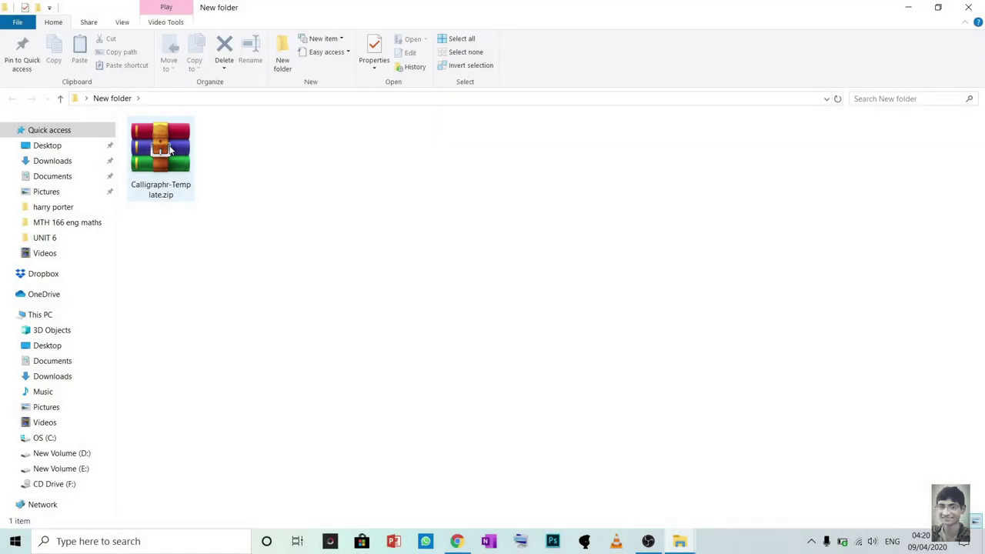
# Extract Calligraphr-Template.zip into the current folder
pyautogui.click(187, 160)
pyautogui.rightClick(237, 184)
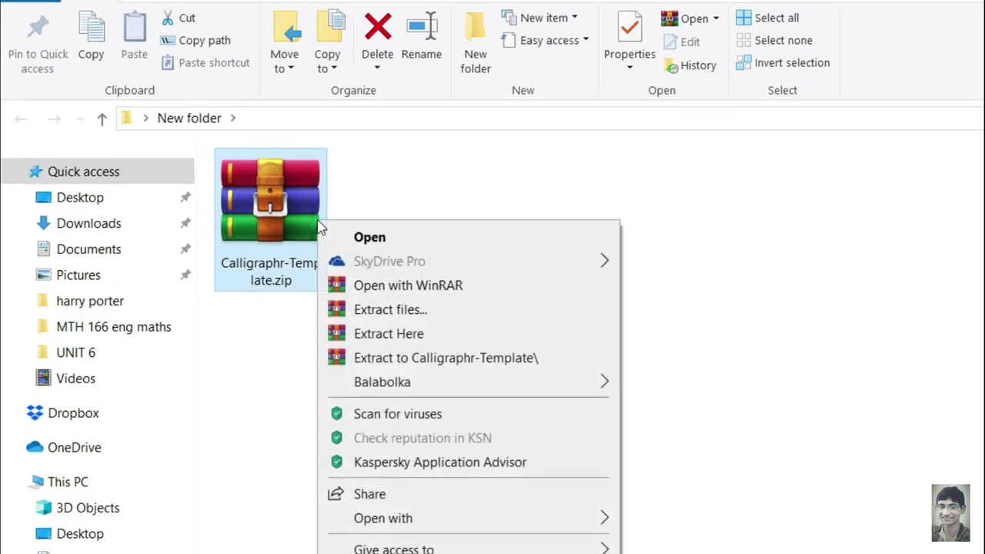
pyautogui.click(377, 338)
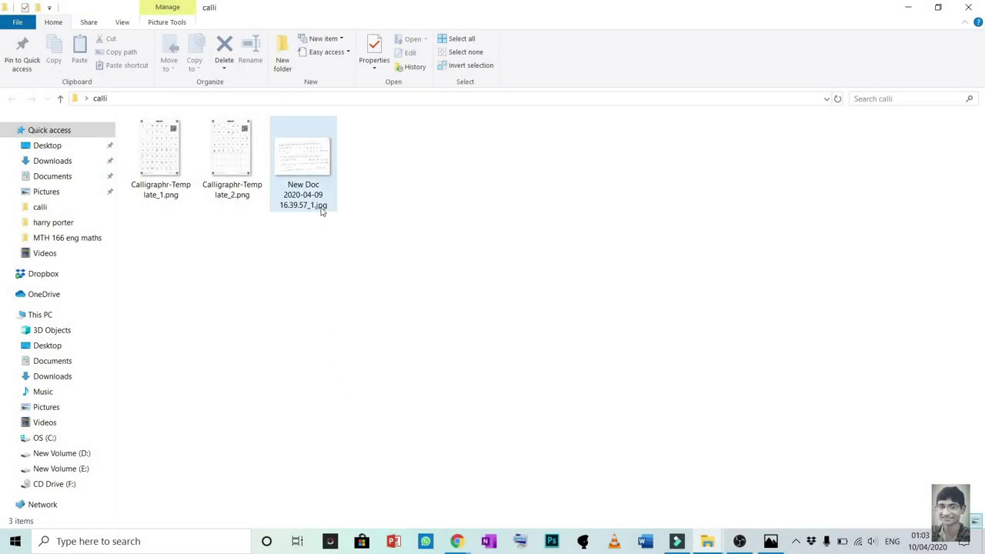
# Open the New Doc handwriting JPG in Photoshop CC 2019
pyautogui.rightClick(306, 213)
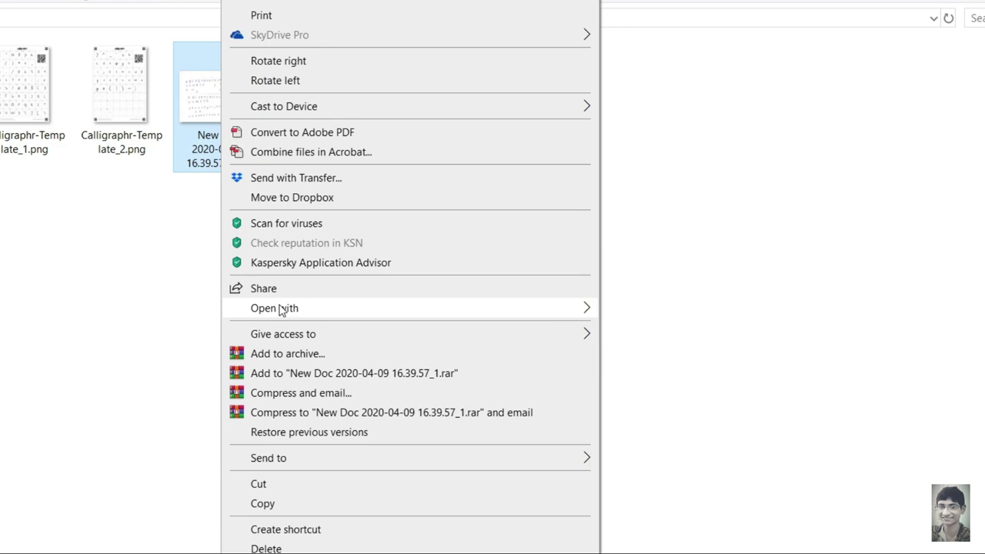
pyautogui.moveTo(389, 305)
pyautogui.click(655, 330)
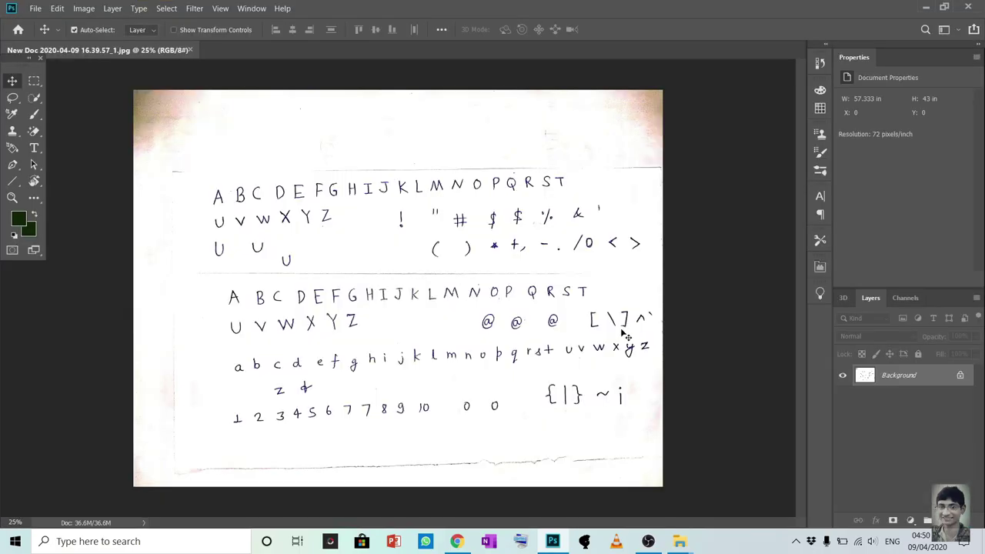
# Open Calligraphr-Template_1.png from the calli folder in Photoshop
pyautogui.click(36, 8)
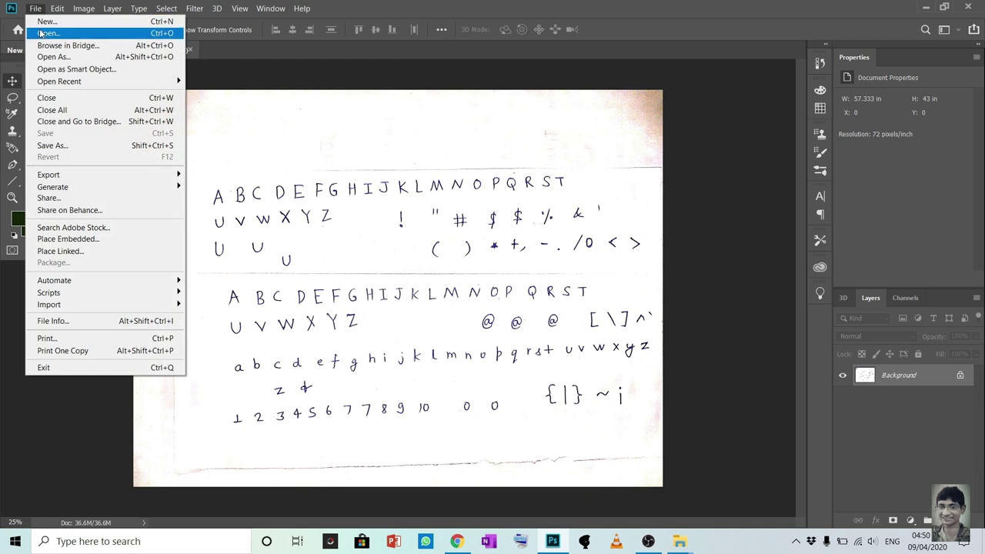
pyautogui.click(43, 33)
pyautogui.click(220, 123)
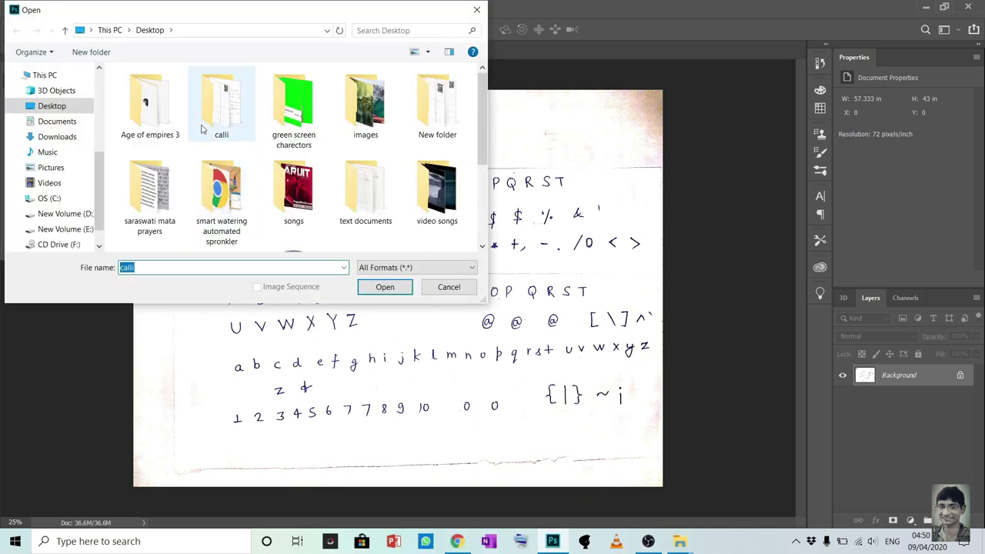
pyautogui.doubleClick(221, 123)
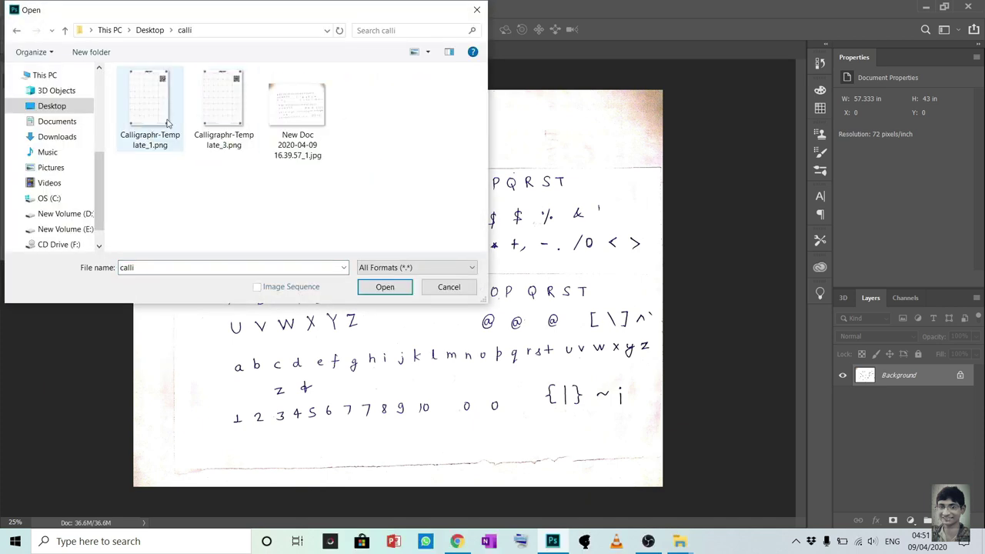
pyautogui.click(168, 123)
pyautogui.click(385, 287)
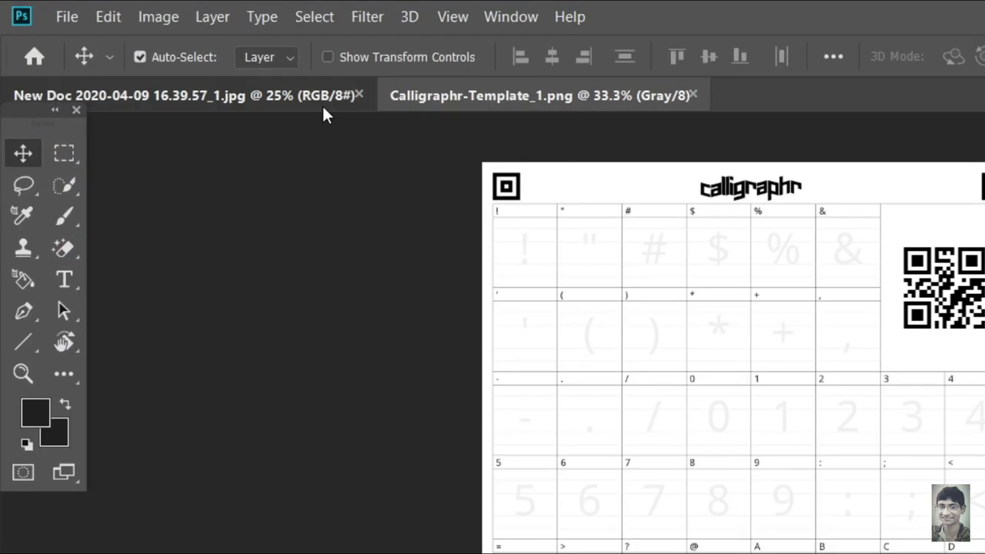
# Arrange the scan and template 2-up Horizontal and zoom in on the handwritten A
pyautogui.click(170, 51)
pyautogui.click(211, 50)
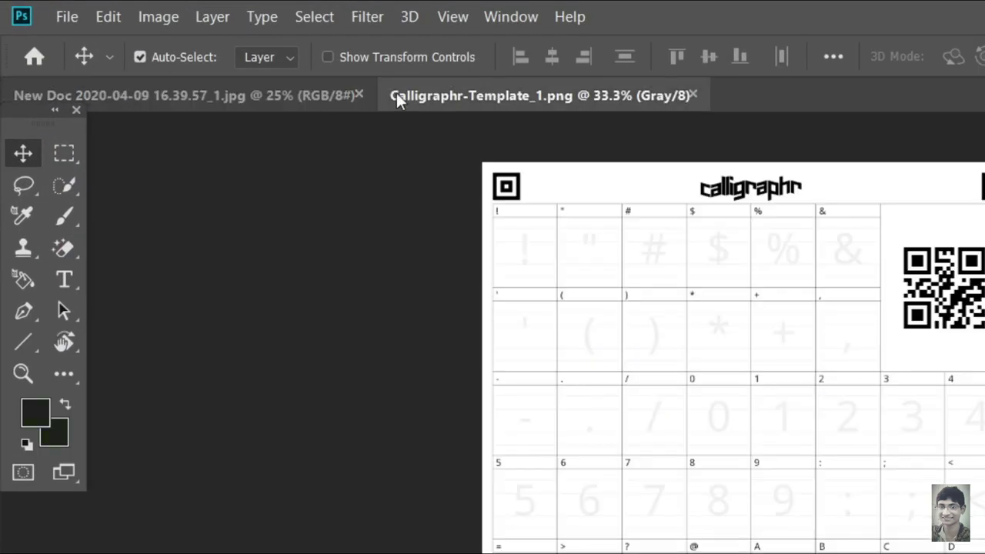
pyautogui.click(331, 98)
pyautogui.click(594, 96)
pyautogui.click(509, 19)
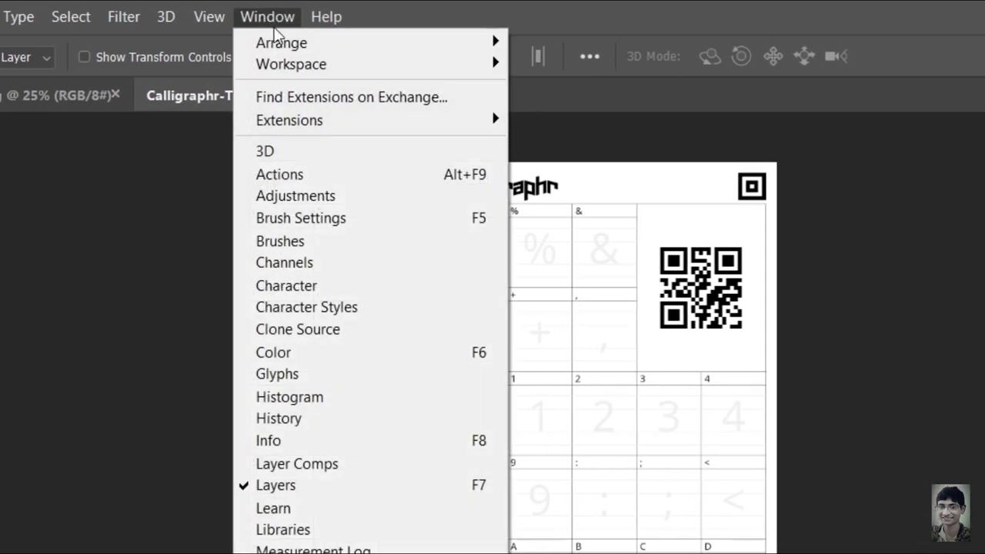
pyautogui.moveTo(350, 48)
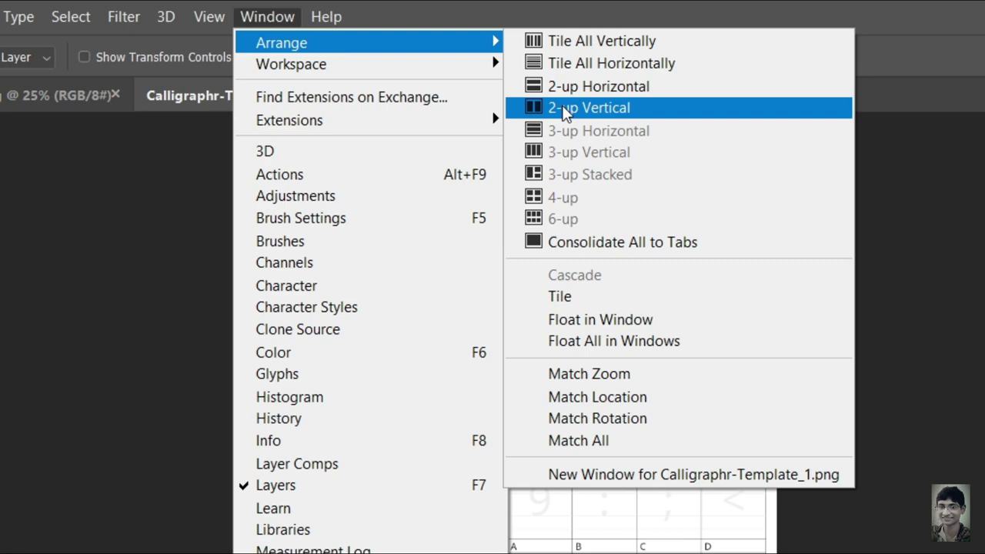
pyautogui.click(567, 87)
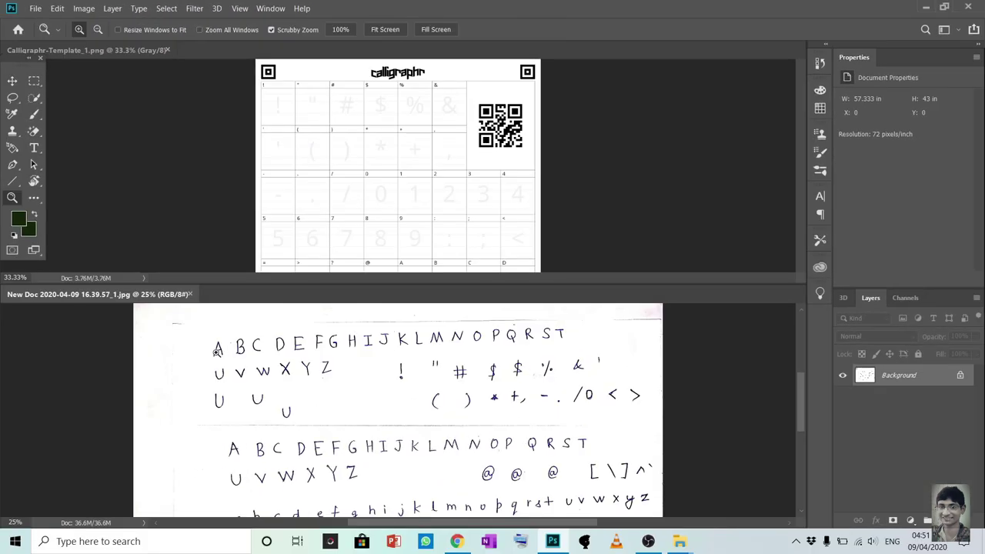
pyautogui.moveTo(218, 351); pyautogui.dragTo(267, 362)
# Cut the handwritten A from the scan, paste it into the template, and move it into the A cell
pyautogui.press('m')
pyautogui.moveTo(199, 321); pyautogui.dragTo(245, 378)
pyautogui.hotkey('alt', 'BackSpace')
pyautogui.click(414, 208)
pyautogui.hotkey('ctrl', 'v')
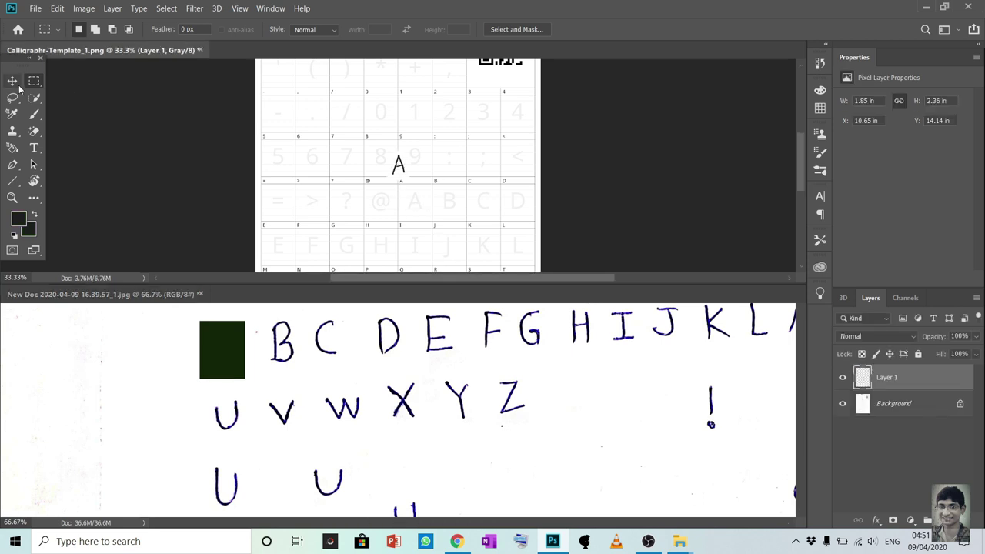
pyautogui.click(14, 82)
pyautogui.moveTo(402, 172); pyautogui.dragTo(419, 212)
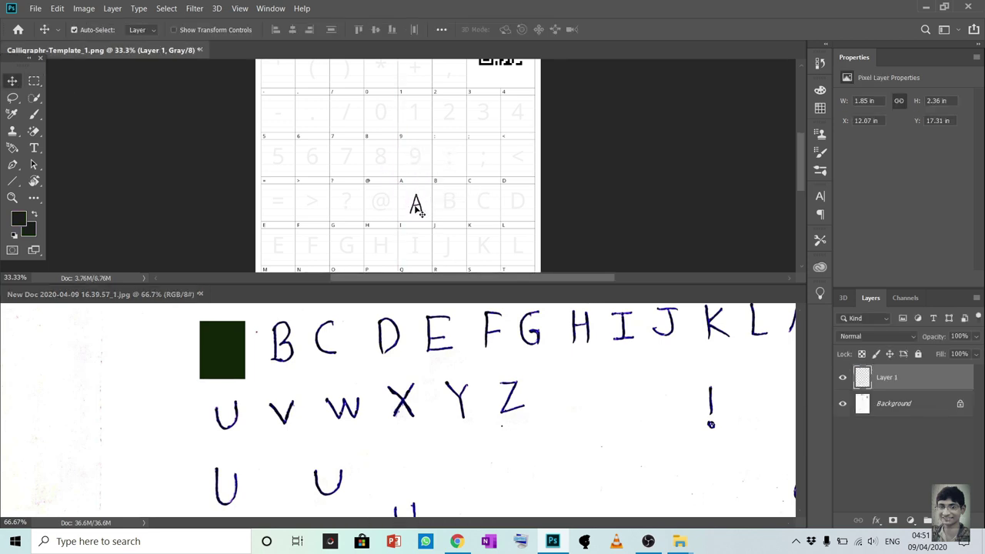
# Copy the handwritten B into the template and place it inside the B cell
pyautogui.hotkey('ctrl', '1')
pyautogui.press('m')
pyautogui.moveTo(261, 318); pyautogui.dragTo(303, 372)
pyautogui.hotkey('ctrl', 'c')
pyautogui.hotkey('alt', 'BackSpace')
pyautogui.click(154, 224)
pyautogui.hotkey('ctrl', 'v')
pyautogui.click(13, 81)
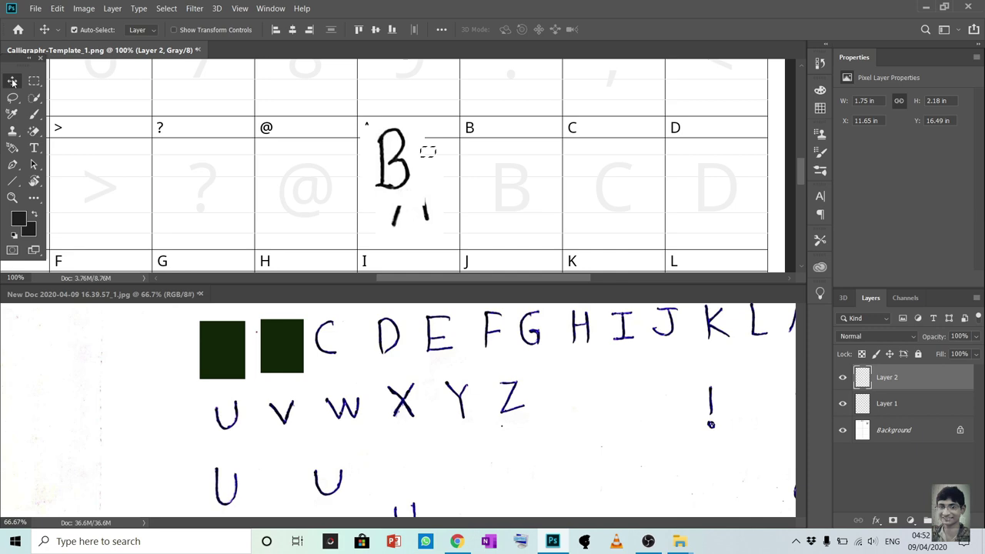
pyautogui.moveTo(393, 158); pyautogui.dragTo(511, 192)
# Copy the handwritten C into the template and select the handwritten D on the scan
pyautogui.press('m')
pyautogui.moveTo(312, 317); pyautogui.dragTo(356, 356)
pyautogui.hotkey('ctrl', 'c')
pyautogui.hotkey('alt', 'BackSpace')
pyautogui.hotkey('ctrl', 'v')
pyautogui.moveTo(374, 317); pyautogui.dragTo(422, 356)
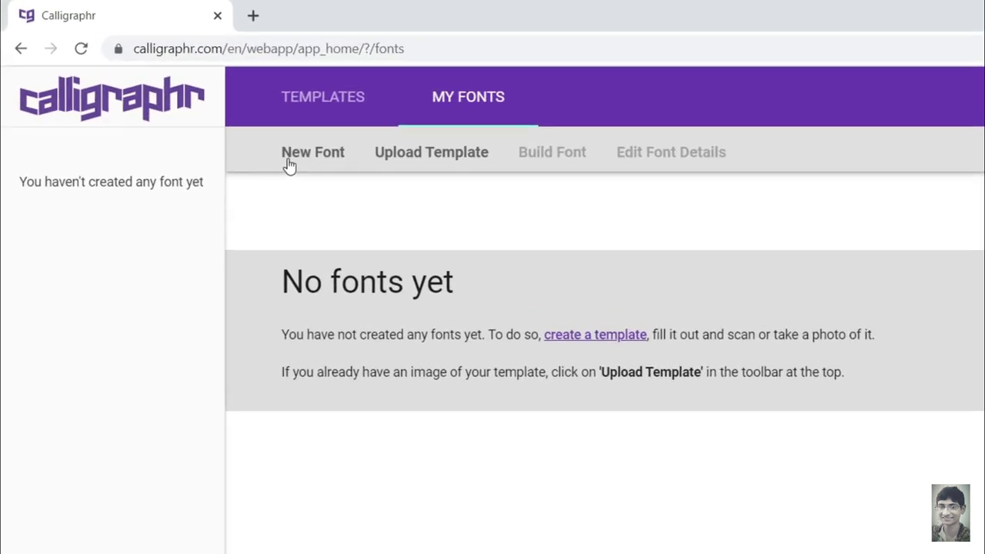
# Add a font named PP FONTS, drag letter spacing down to 25%, and save it
pyautogui.click(289, 165)
pyautogui.click(569, 307)
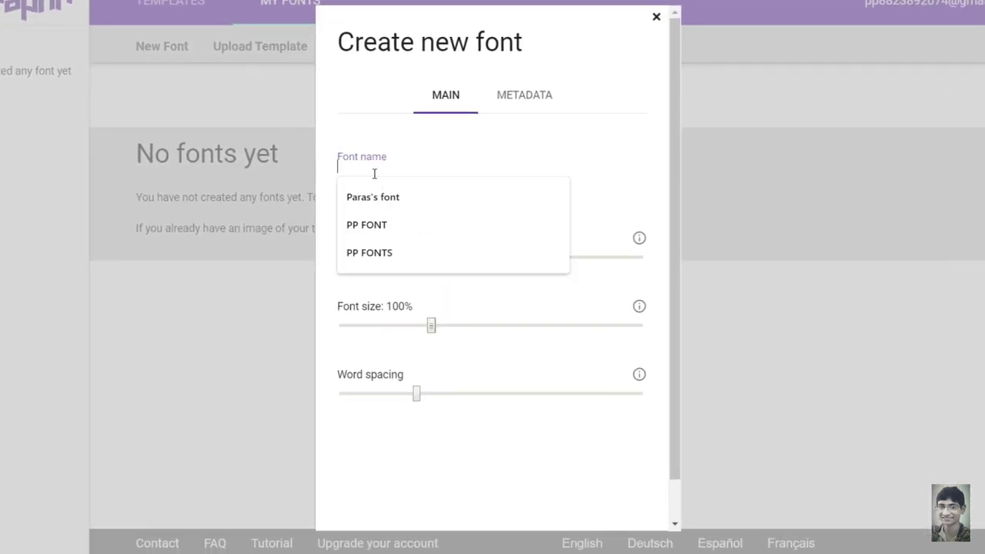
pyautogui.click(391, 252)
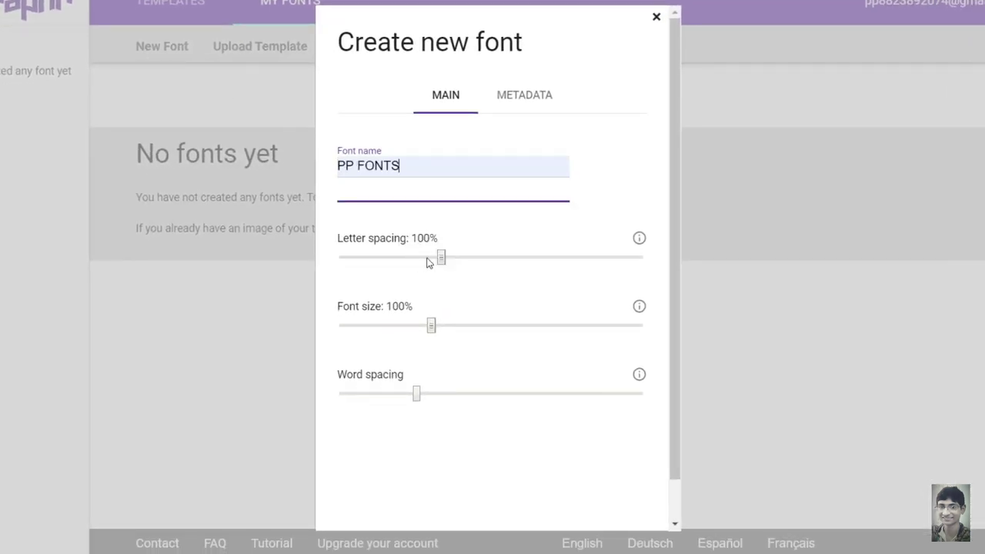
pyautogui.moveTo(437, 263); pyautogui.dragTo(406, 265)
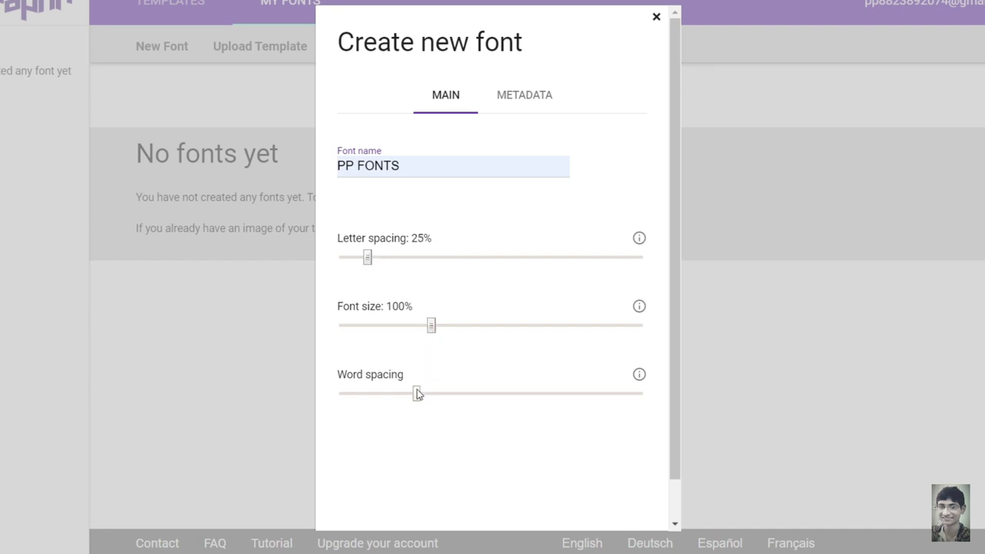
pyautogui.scroll(-1, 456, 399)
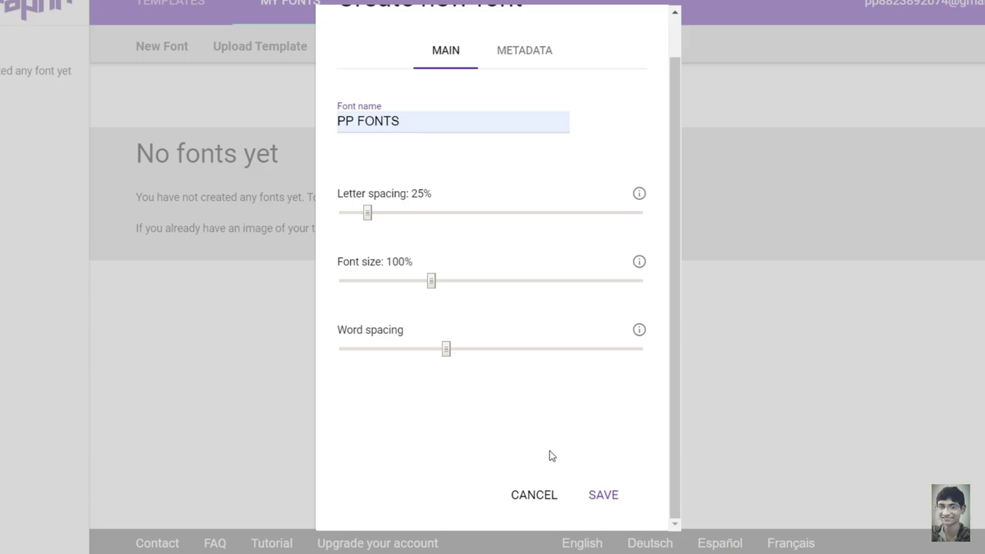
pyautogui.click(592, 494)
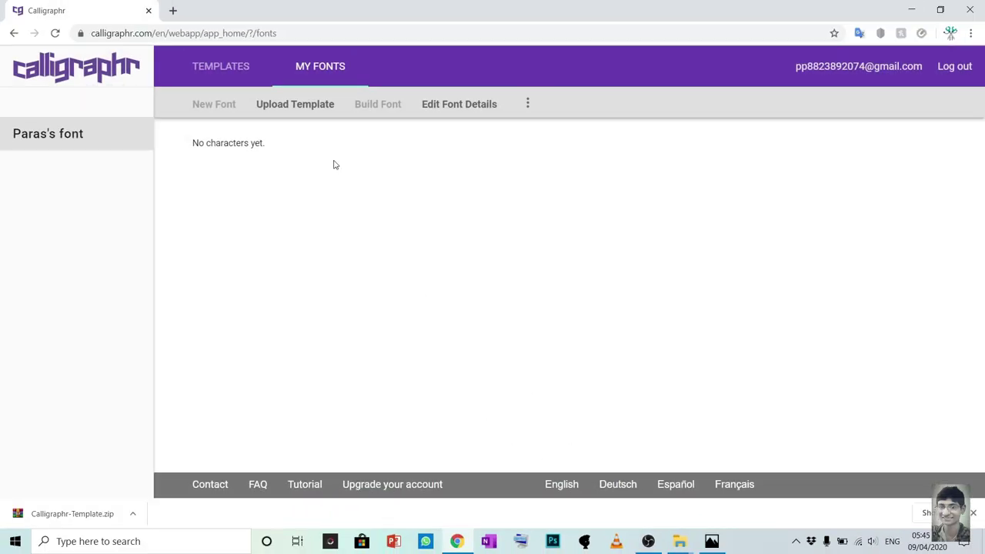
# Choose Calligraphr-Template_1.png from the calli folder in the template upload form
pyautogui.click(305, 110)
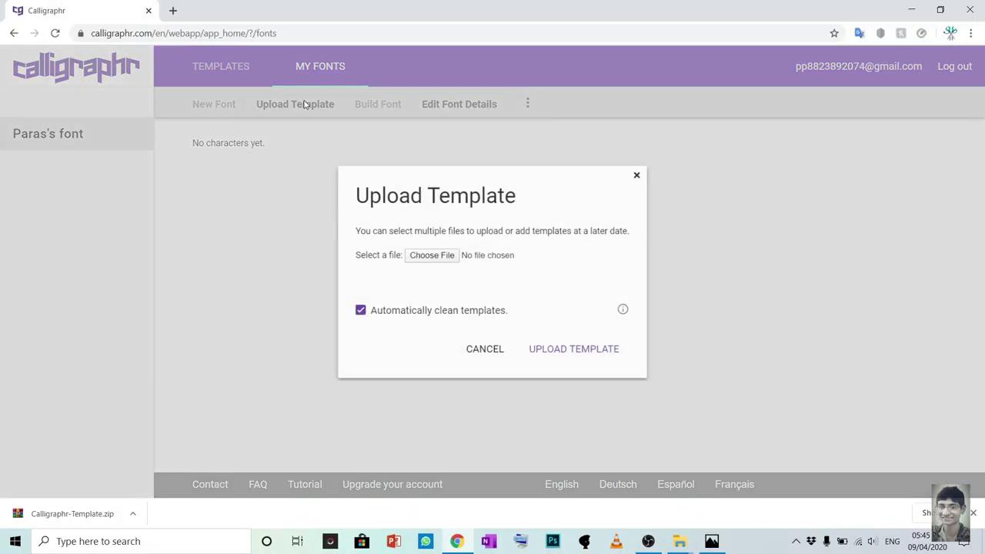
pyautogui.click(420, 257)
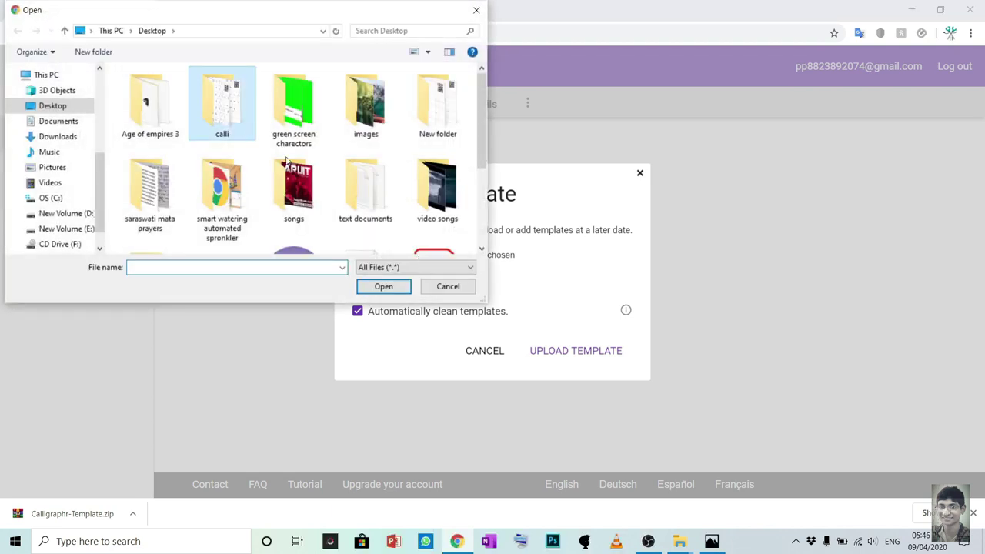
pyautogui.click(383, 286)
pyautogui.click(152, 104)
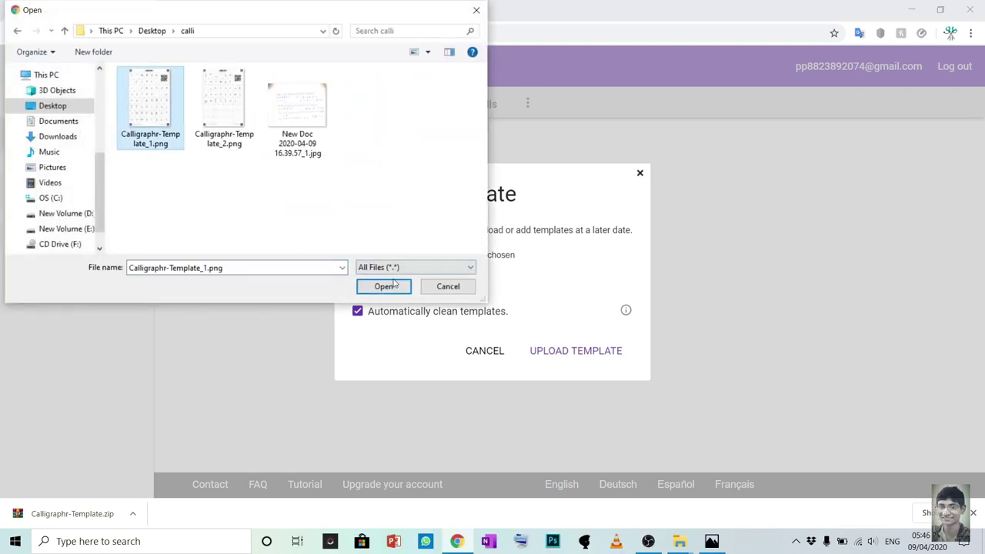
pyautogui.click(385, 286)
# Upload the template and add its previewed characters to the font
pyautogui.click(544, 351)
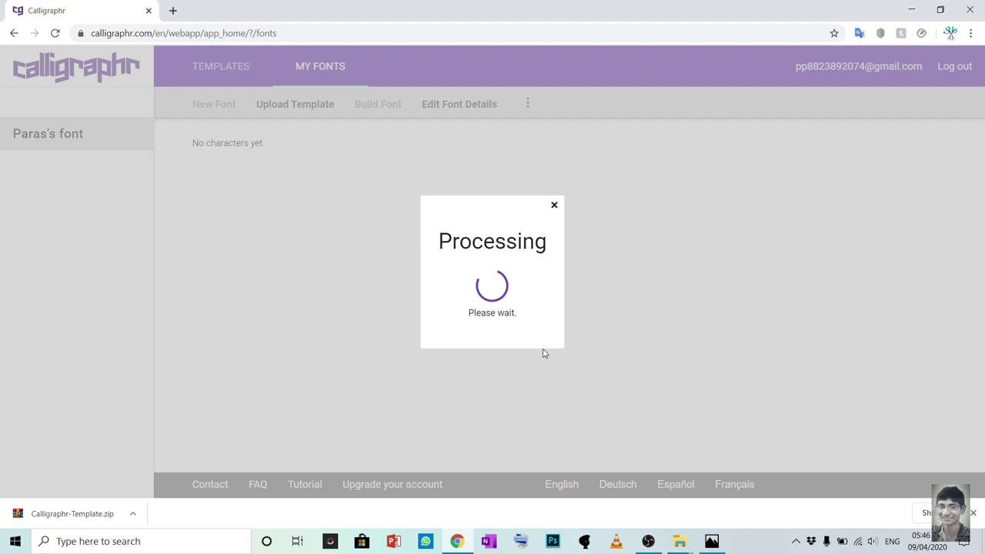
pyautogui.scroll(-5, 546, 352)
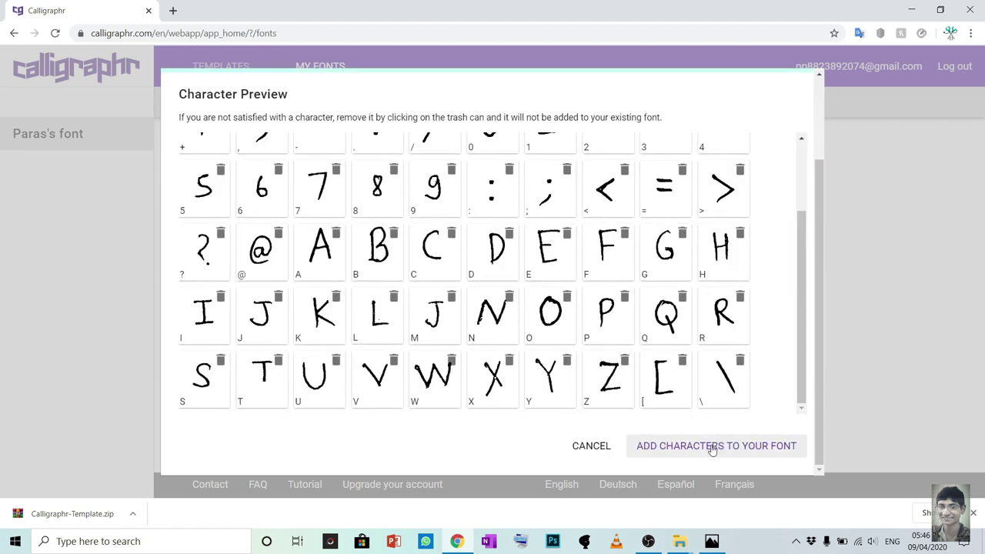
pyautogui.click(712, 450)
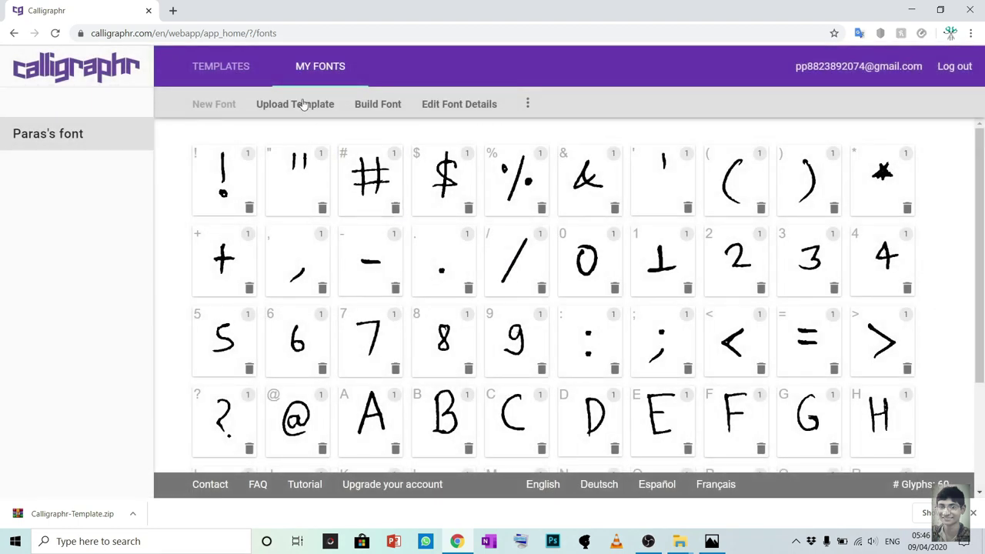
# Upload Calligraphr-Template_2.png as the second template for the font
pyautogui.click(304, 104)
pyautogui.click(422, 261)
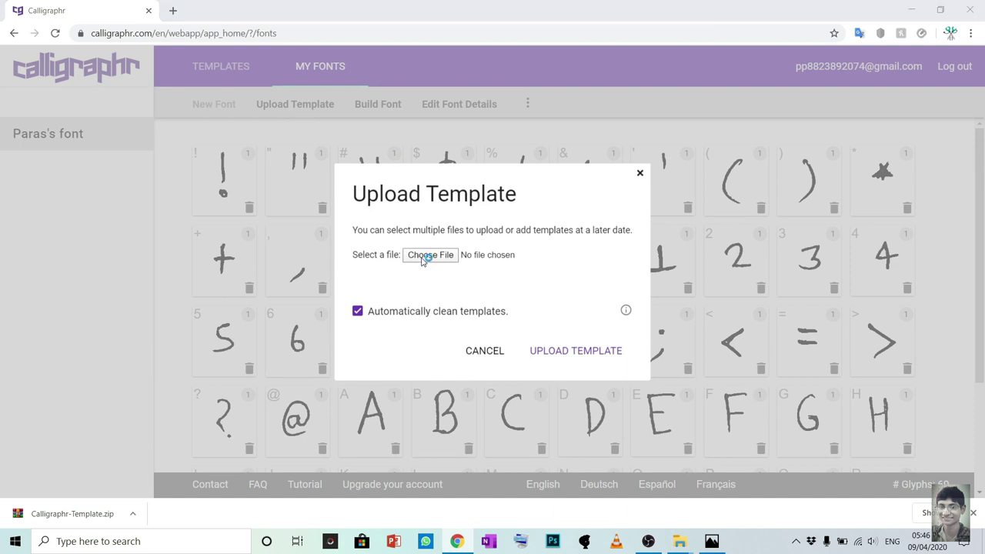
pyautogui.click(224, 100)
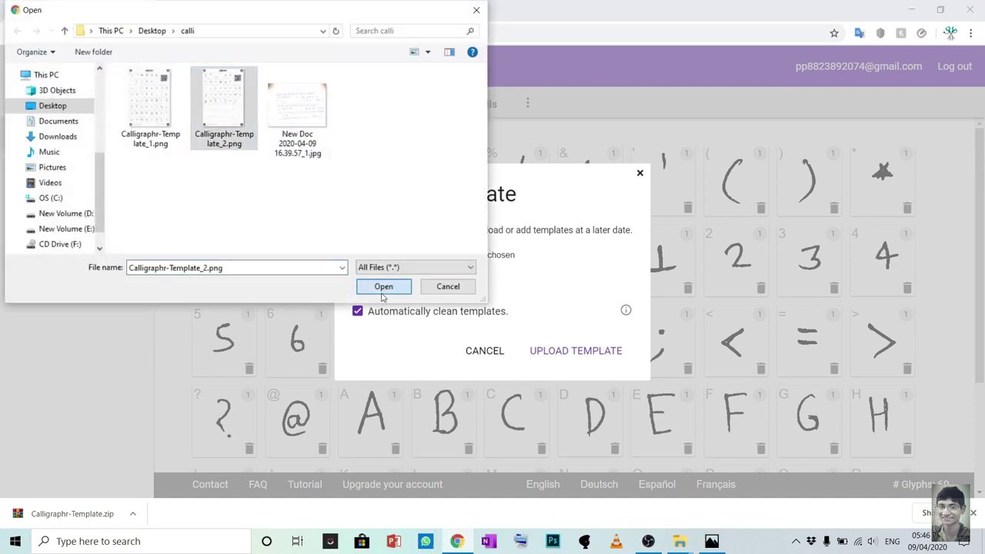
pyautogui.click(381, 287)
pyautogui.click(531, 351)
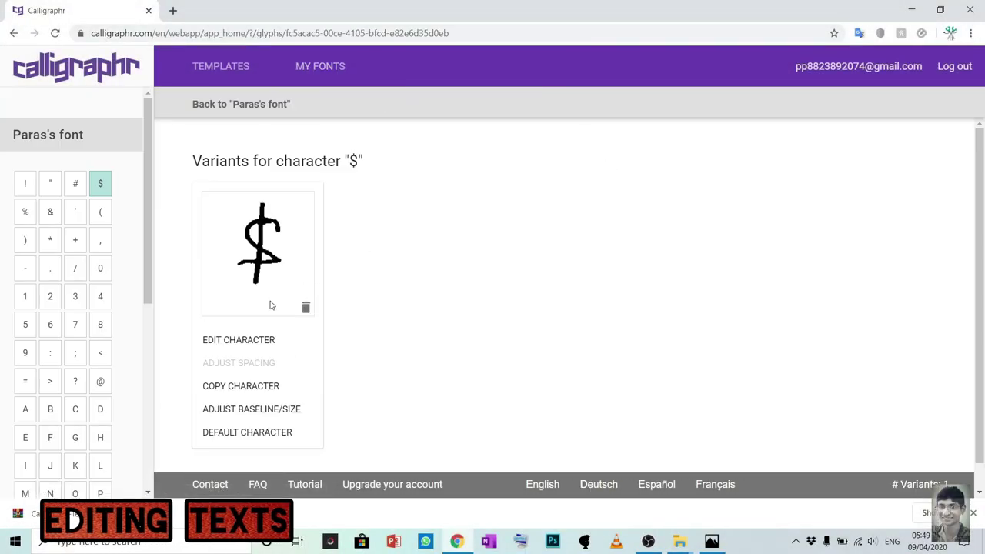
# Erase the stray strokes, dot and bracket beside the $ glyph, save, and return to the character grid
pyautogui.click(243, 343)
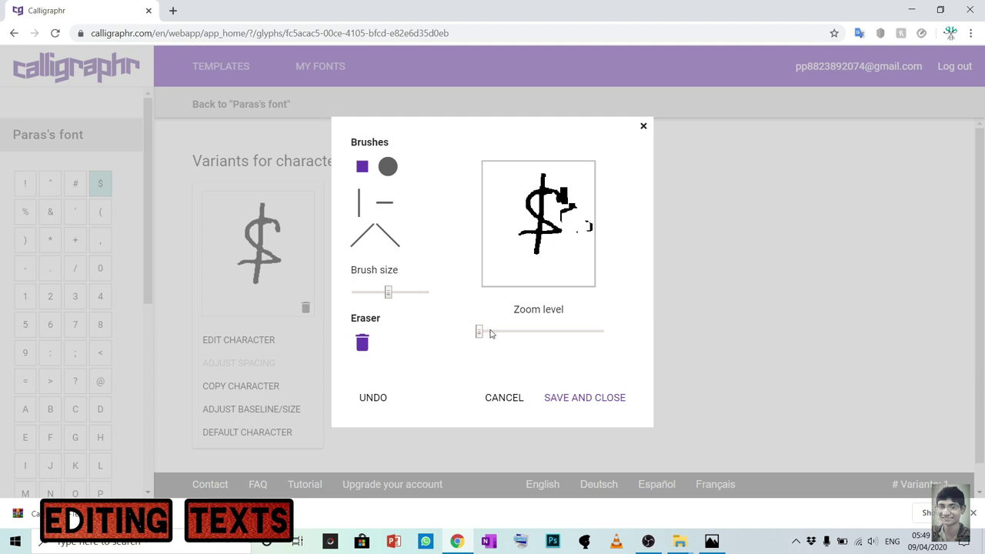
pyautogui.moveTo(498, 332); pyautogui.dragTo(511, 332)
pyautogui.moveTo(590, 257)
pyautogui.mouseDown()
pyautogui.moveTo(616, 212)
pyautogui.moveTo(605, 200)
pyautogui.mouseUp()
pyautogui.moveTo(605, 272)
pyautogui.mouseDown()
pyautogui.moveTo(646, 301)
pyautogui.moveTo(681, 272)
pyautogui.mouseUp()
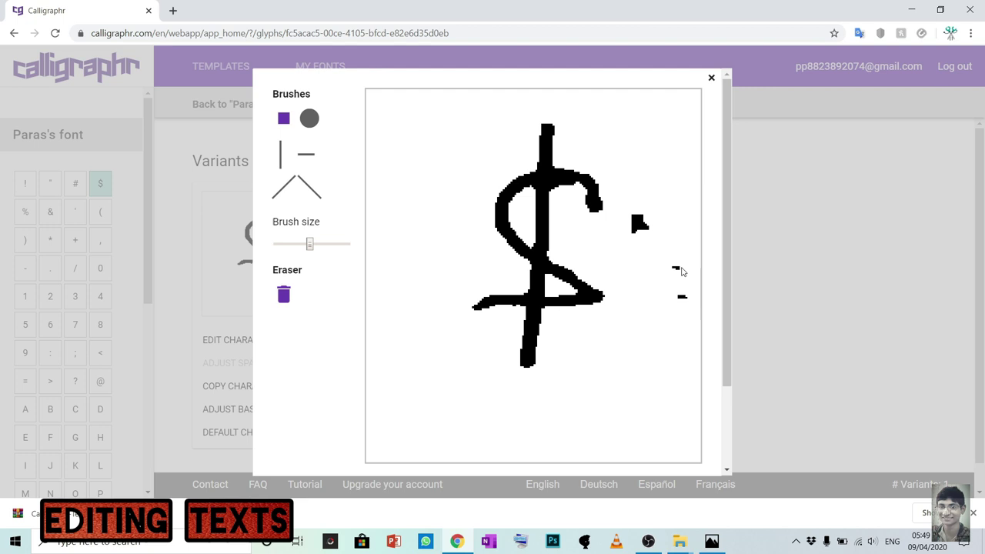
pyautogui.scroll(-3, 637, 216)
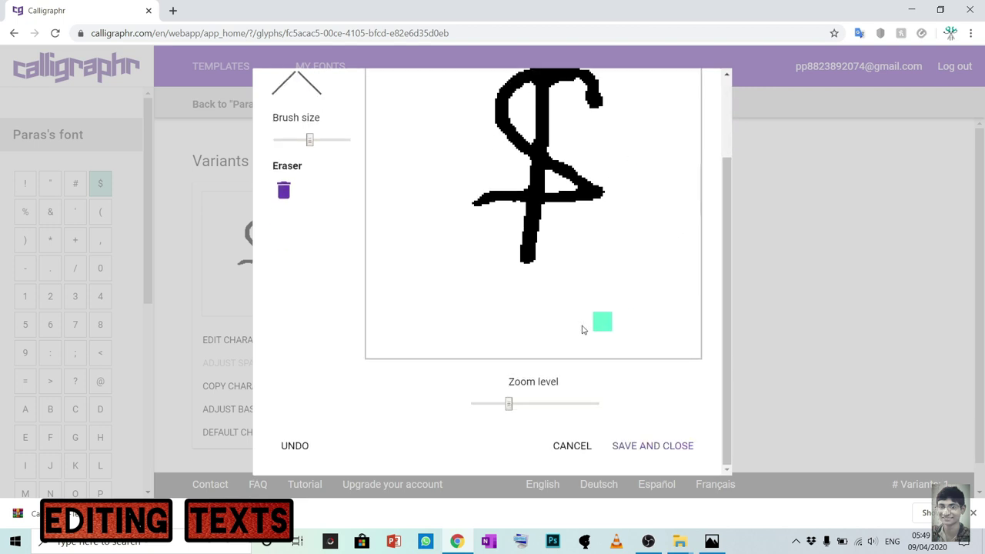
pyautogui.moveTo(510, 406); pyautogui.dragTo(493, 409)
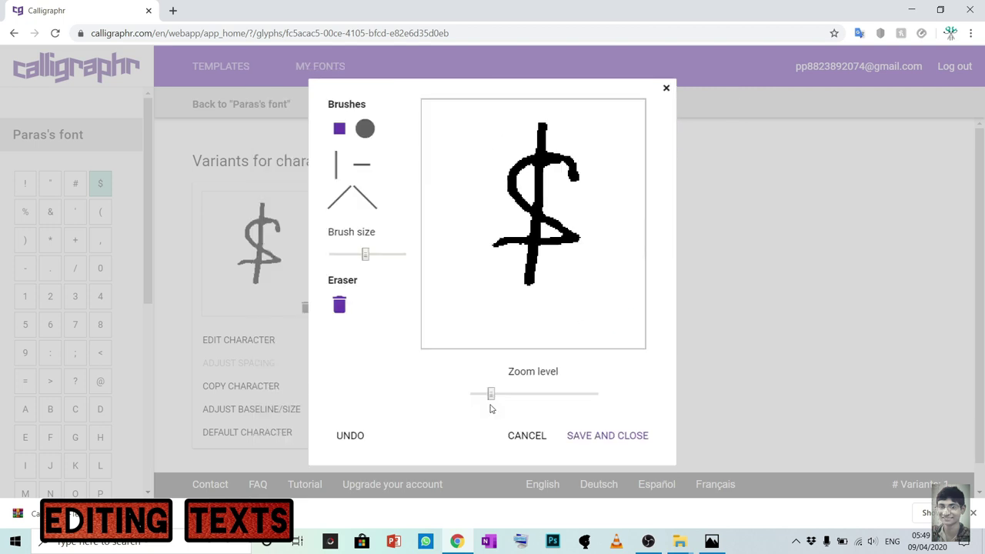
pyautogui.click(601, 433)
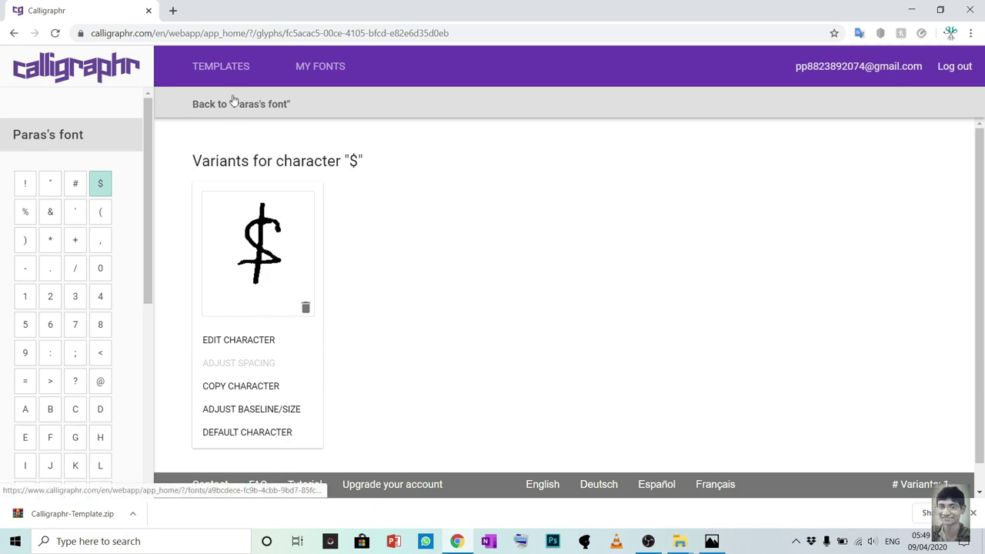
pyautogui.click(233, 104)
pyautogui.scroll(-6, 454, 247)
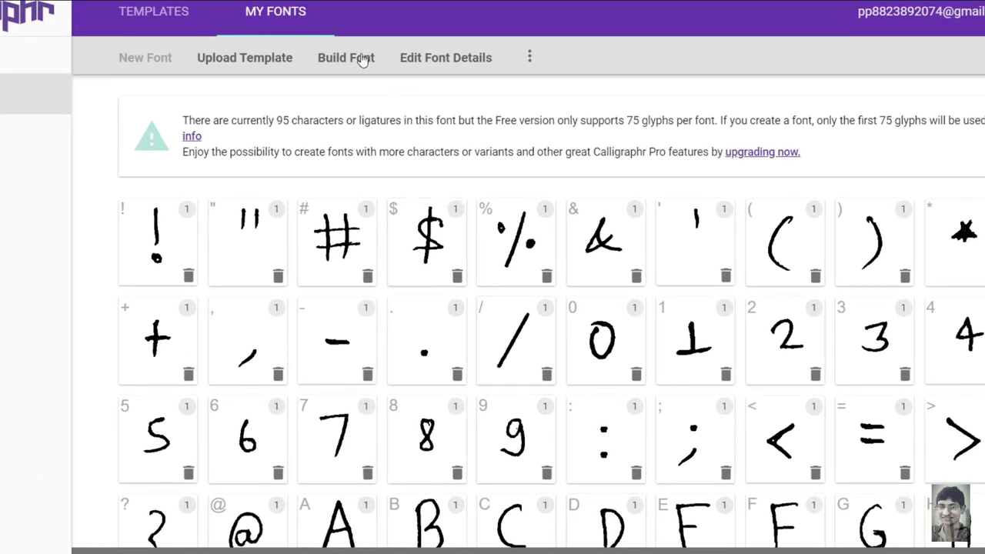
# Build the PP FONTS font in Calligraphr and clear its preview text
pyautogui.click(362, 61)
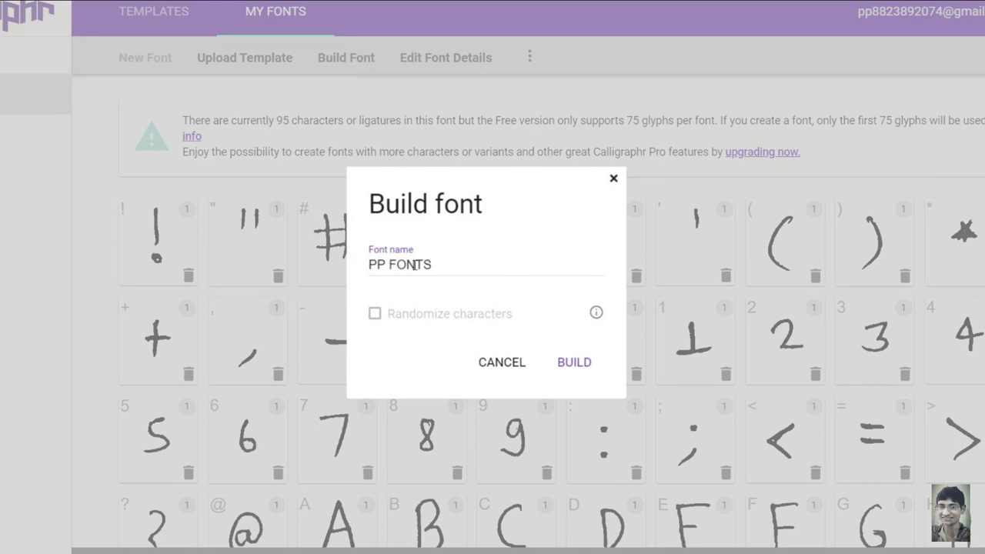
pyautogui.click(556, 365)
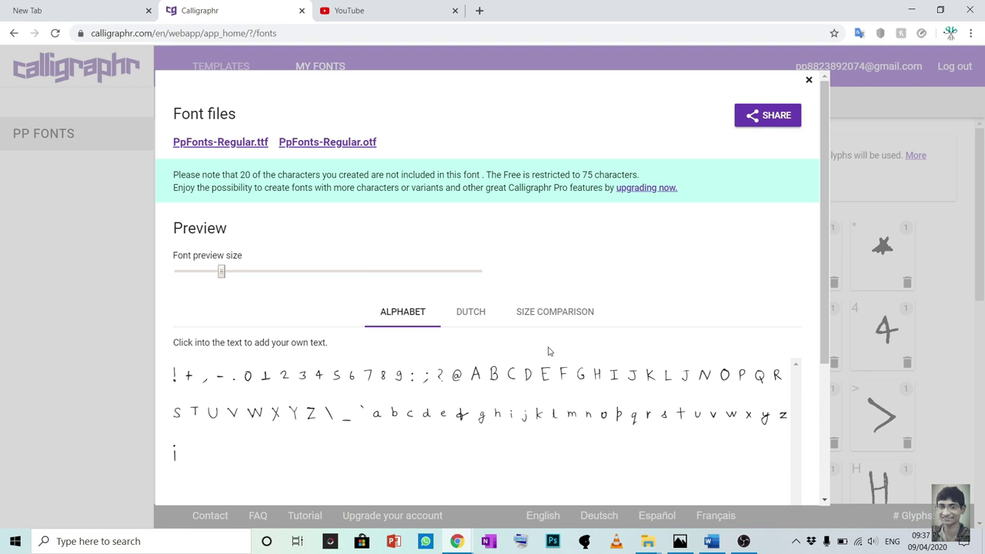
pyautogui.scroll(-1, 549, 351)
pyautogui.moveTo(462, 401); pyautogui.dragTo(180, 284)
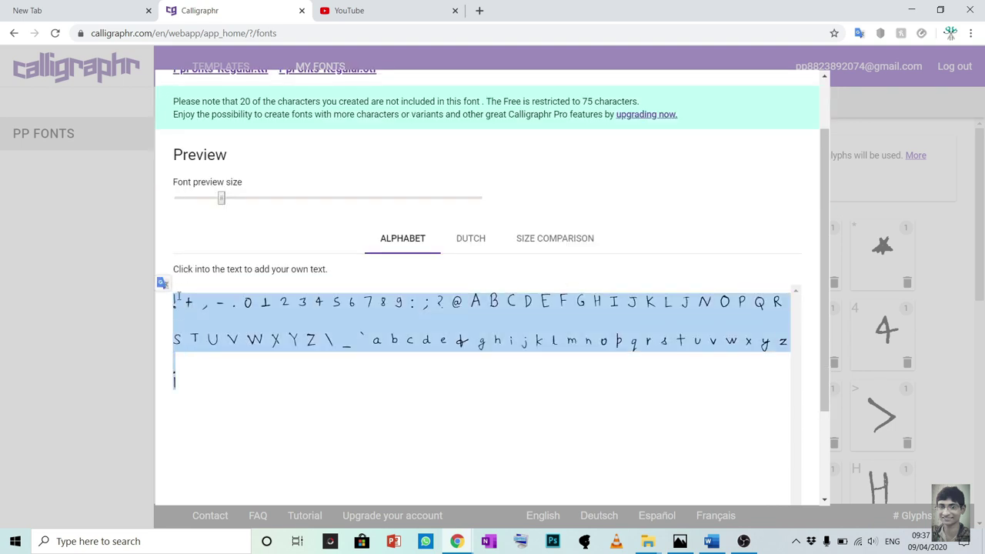
pyautogui.press('BackSpace')
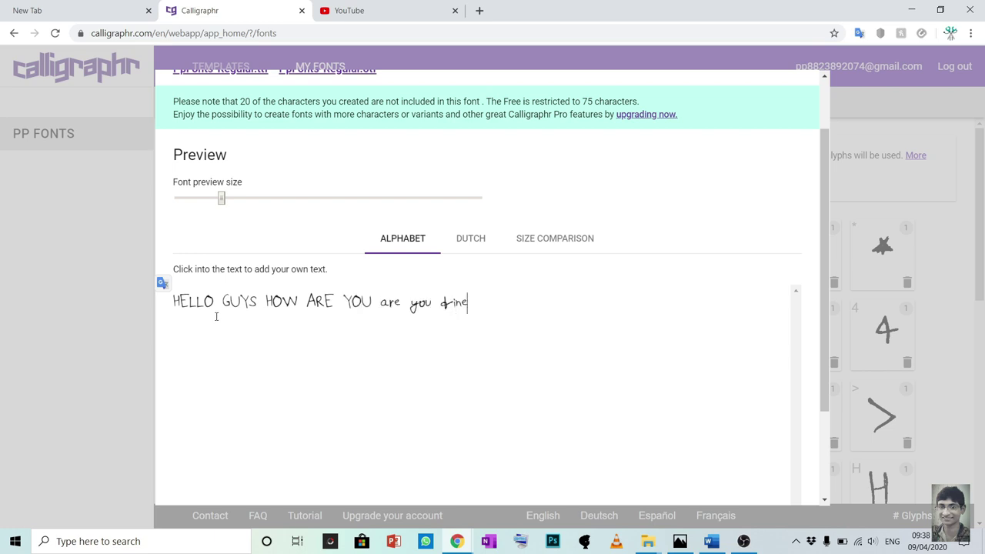
pyautogui.write('?')
# Download PpFonts-Regular.otf and open it from Chrome's download bar
pyautogui.scroll(-2, 455, 342)
pyautogui.scroll(3, 454, 342)
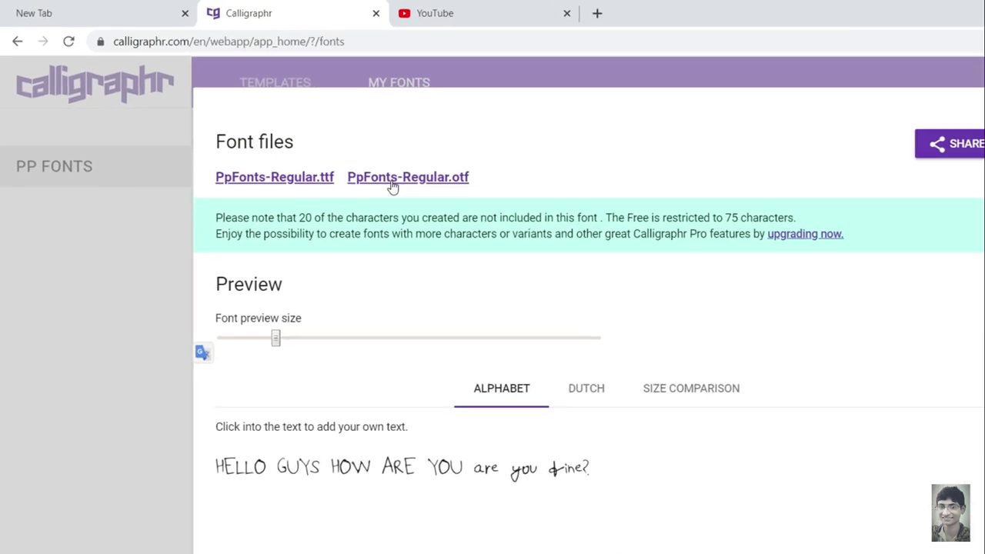
pyautogui.click(315, 149)
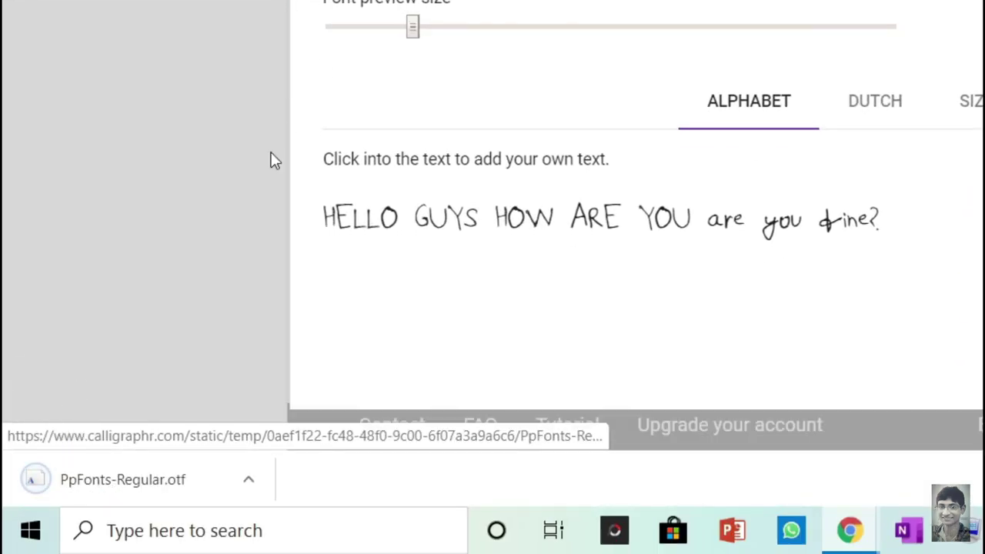
pyautogui.click(139, 480)
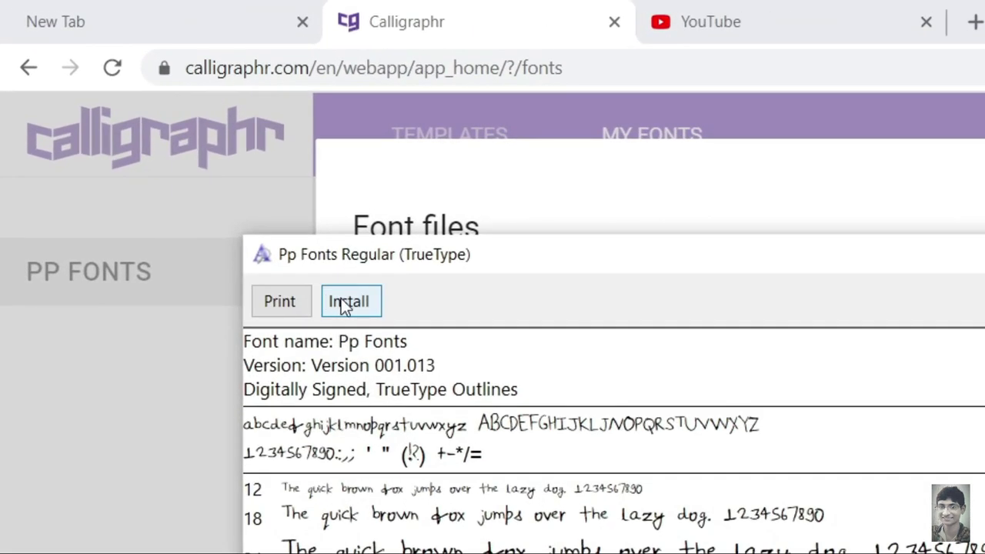
# Install Pp Fonts Regular from the Windows font viewer
pyautogui.click(166, 149)
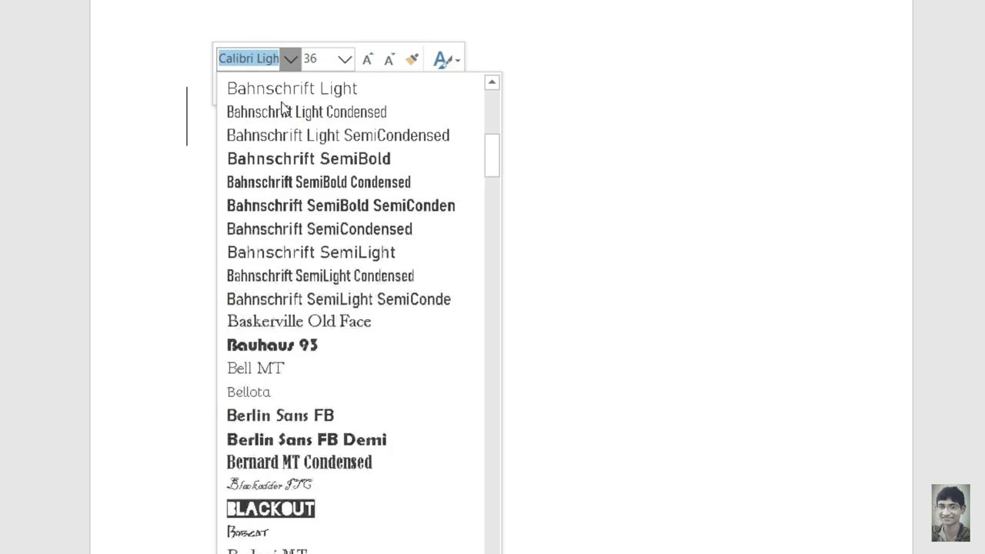
# In Word, type the test line 'Hello guys! How are you? How is this font?...'
pyautogui.scroll(-4, 277, 123)
pyautogui.scroll(-20, 271, 143)
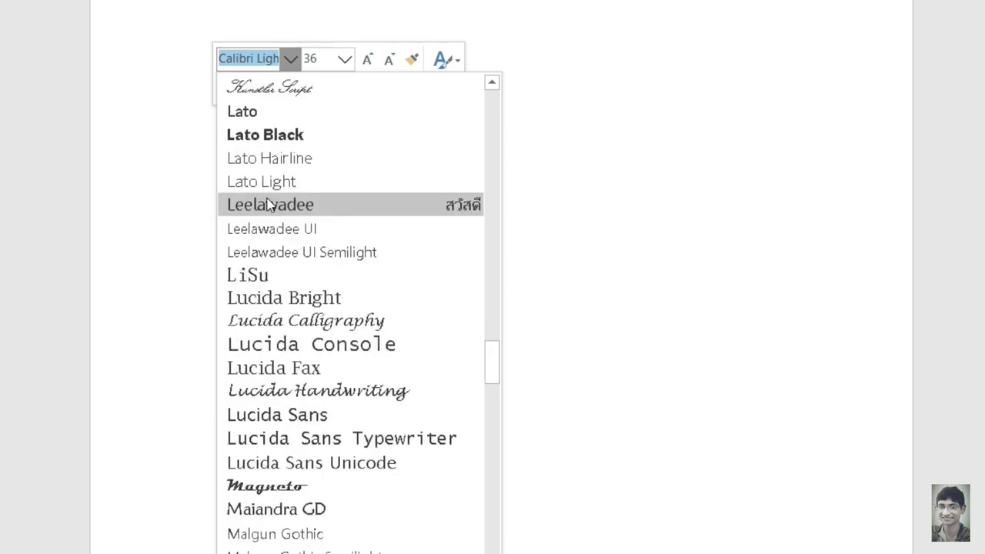
pyautogui.scroll(-14, 268, 223)
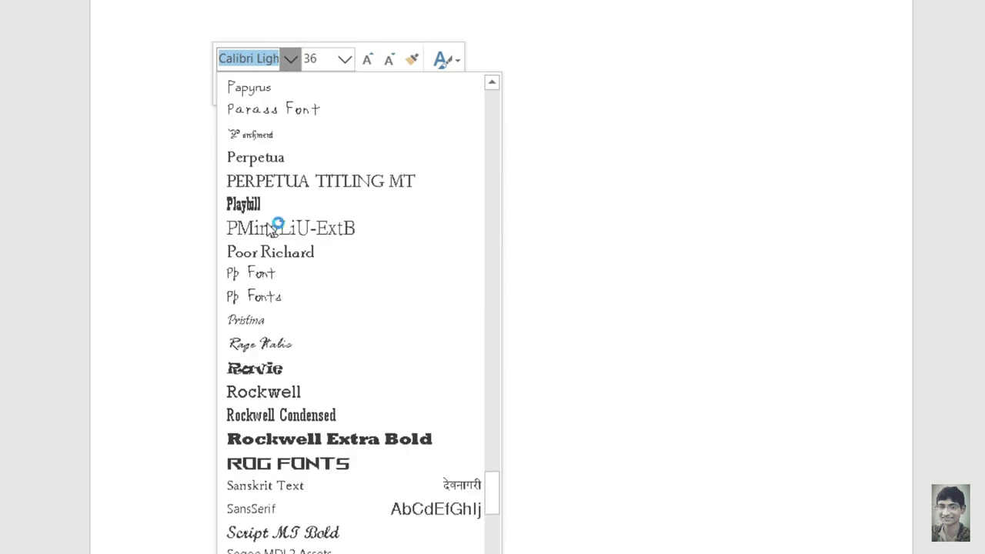
pyautogui.scroll(-2, 269, 229)
pyautogui.scroll(2, 268, 229)
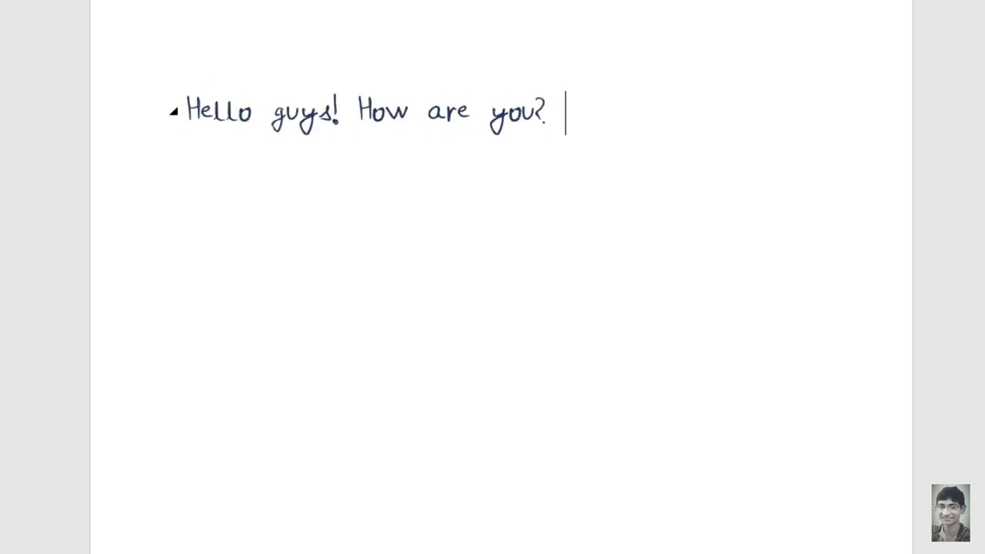
pyautogui.write('nt? It seems tha')
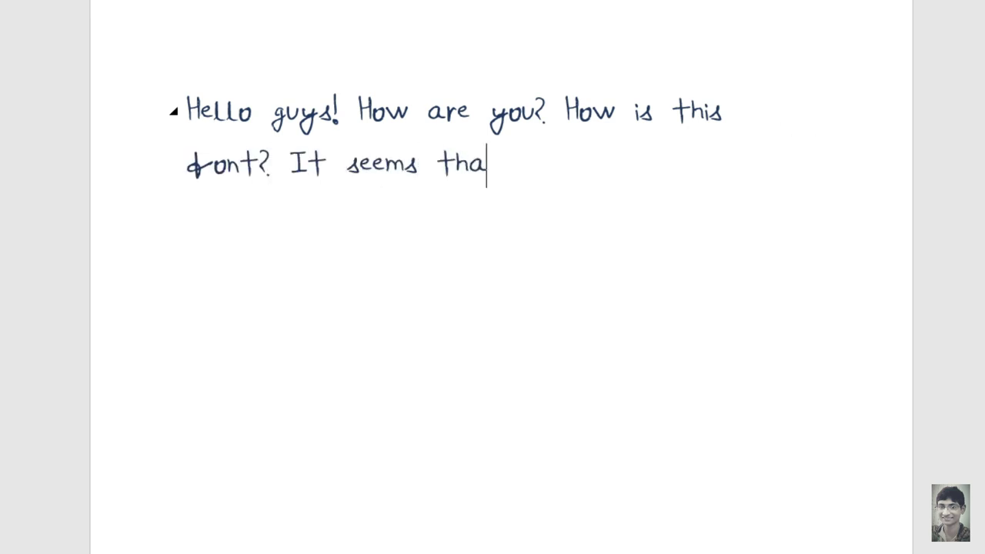
pyautogui.write('t its ok for ..')
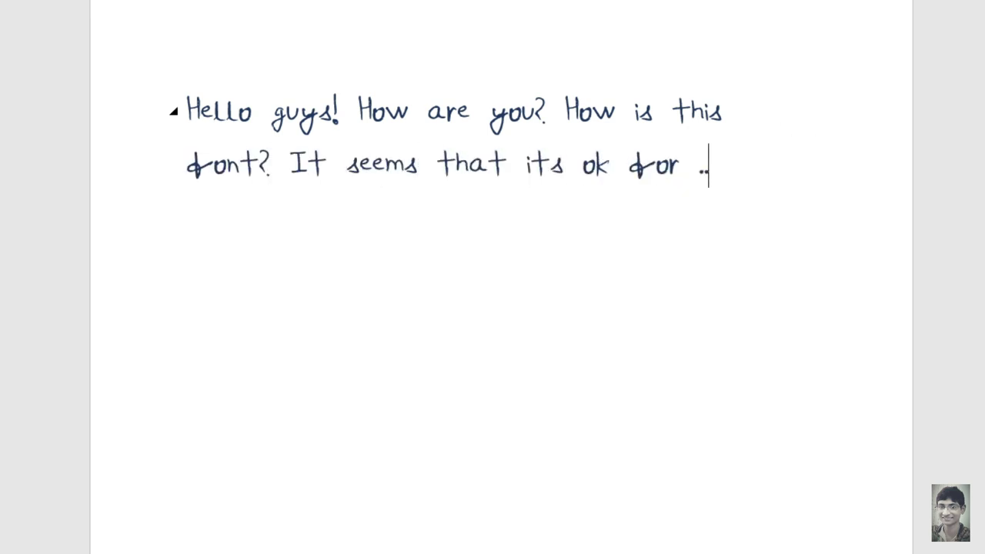
pyautogui.write('..')
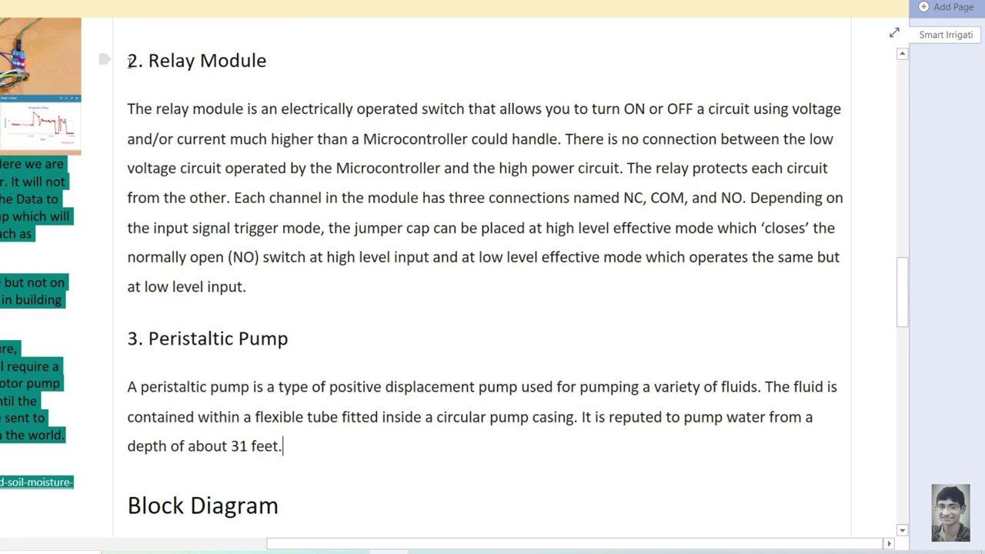
# Copy the Relay Module and Peristaltic Pump notes from OneNote and return to Word
pyautogui.moveTo(128, 61); pyautogui.dragTo(294, 428)
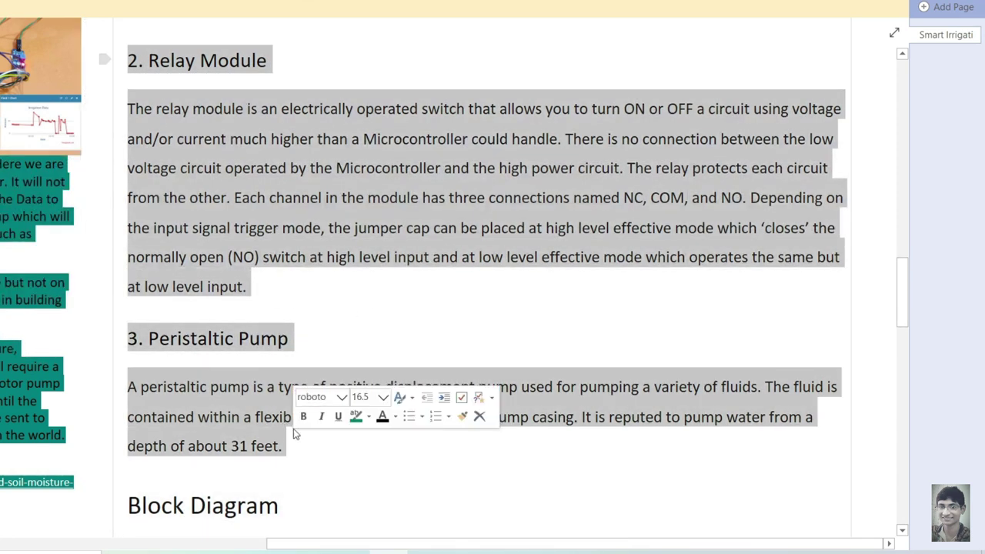
pyautogui.rightClick(269, 216)
pyautogui.click(303, 246)
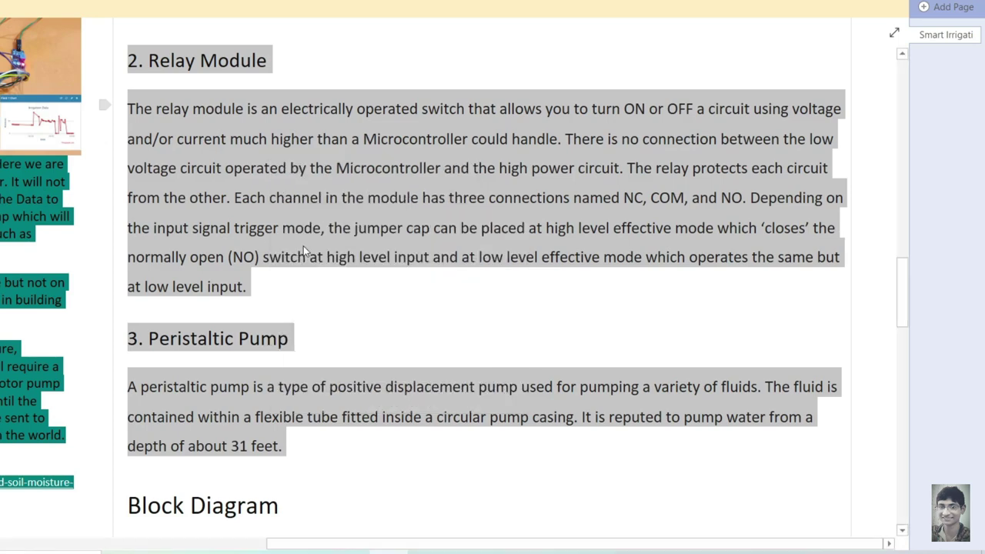
pyautogui.hotkey('alt', 'Tab')
# Paste the notes, then set the whole document in the Pp Fonts font
pyautogui.hotkey('ctrl', 'v')
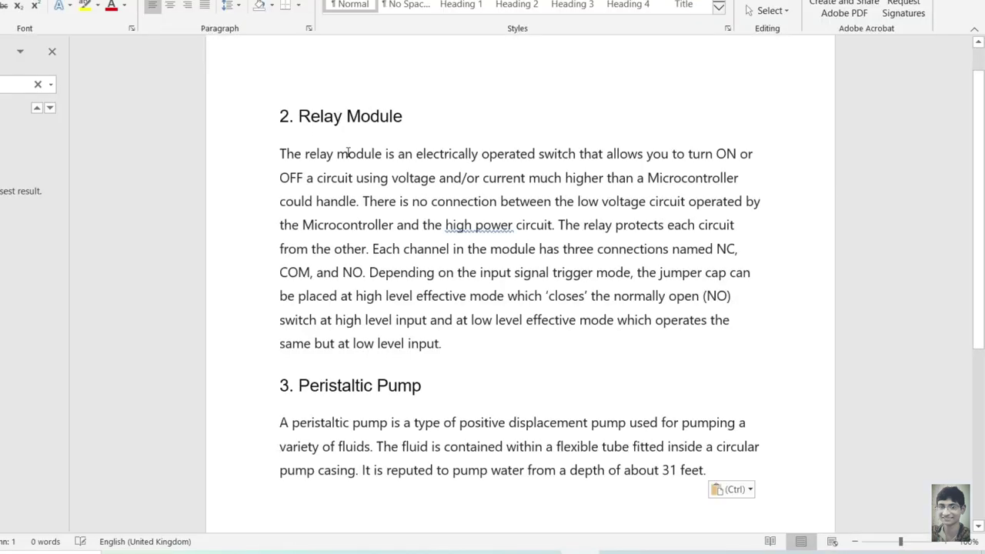
pyautogui.hotkey('ctrl', 'a')
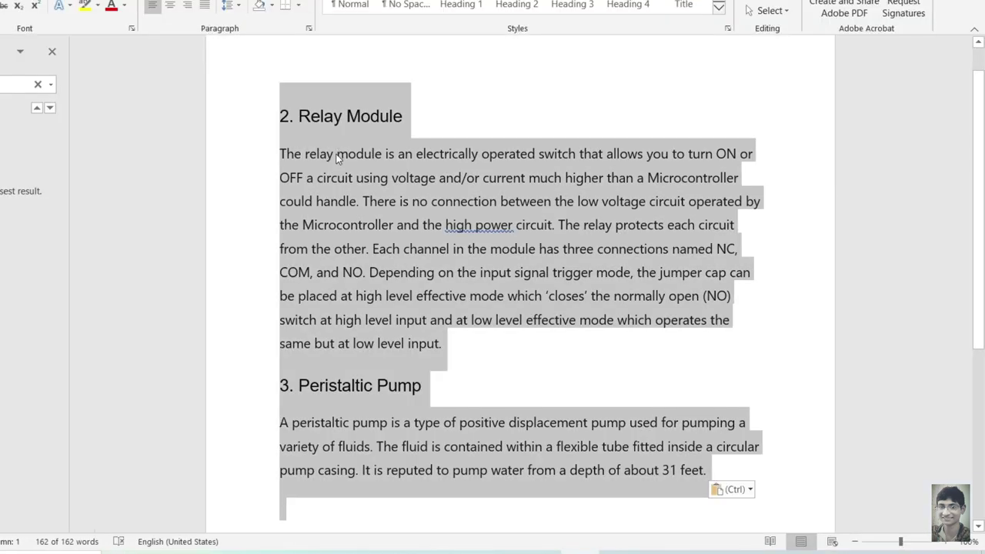
pyautogui.rightClick(343, 158)
pyautogui.click(396, 108)
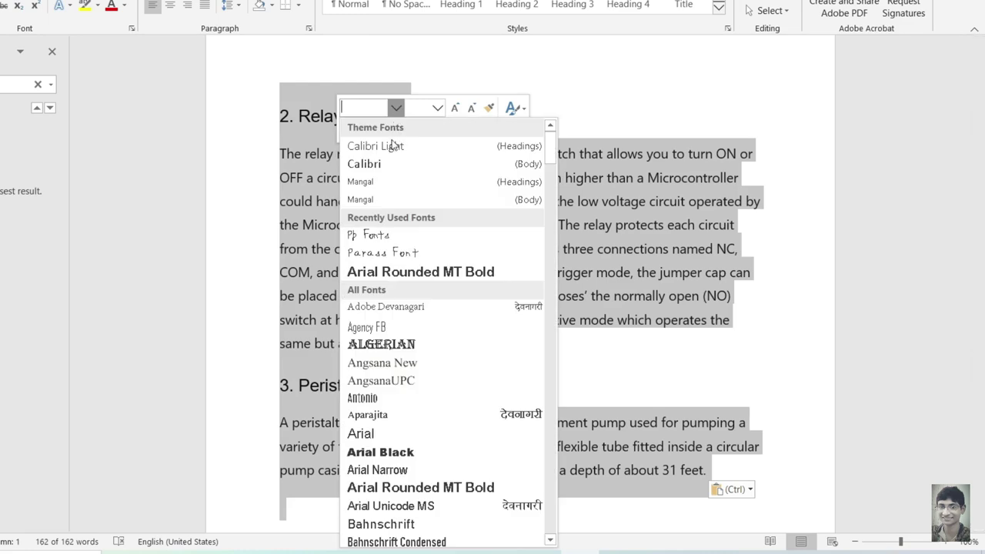
pyautogui.click(389, 235)
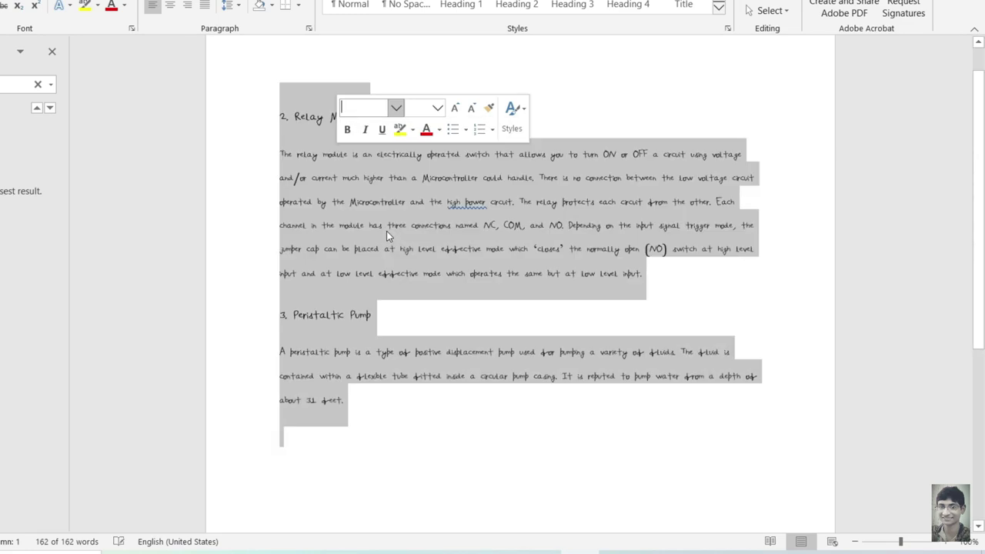
# Enlarge all the text by four Grow Font steps
pyautogui.click(455, 108)
pyautogui.click(455, 107)
pyautogui.click(455, 108)
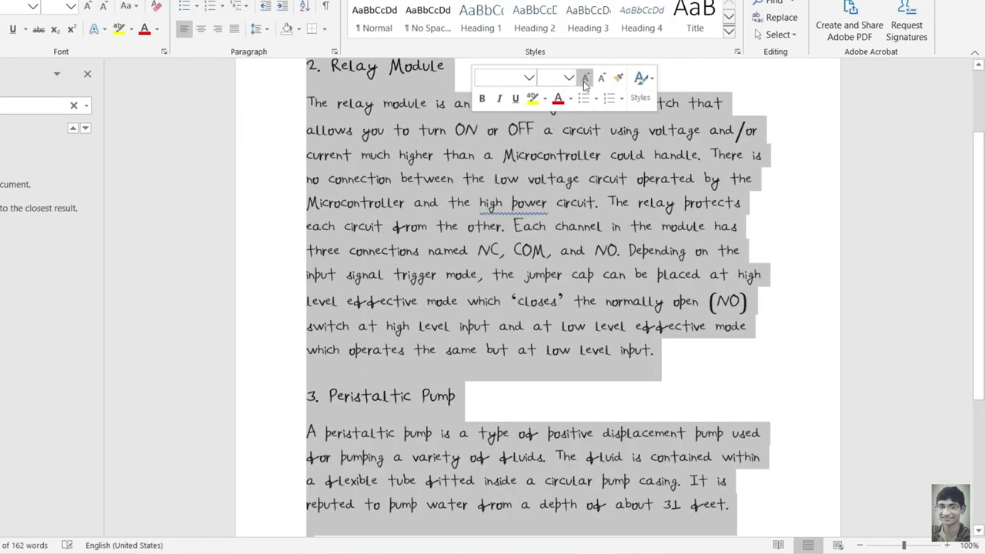
pyautogui.click(455, 108)
# Retype the first heading as 'RELAY MODULE' and correct 'high power' to 'high-power'
pyautogui.hotkey('shift', 'Home')
pyautogui.write('RELAY MODULE')
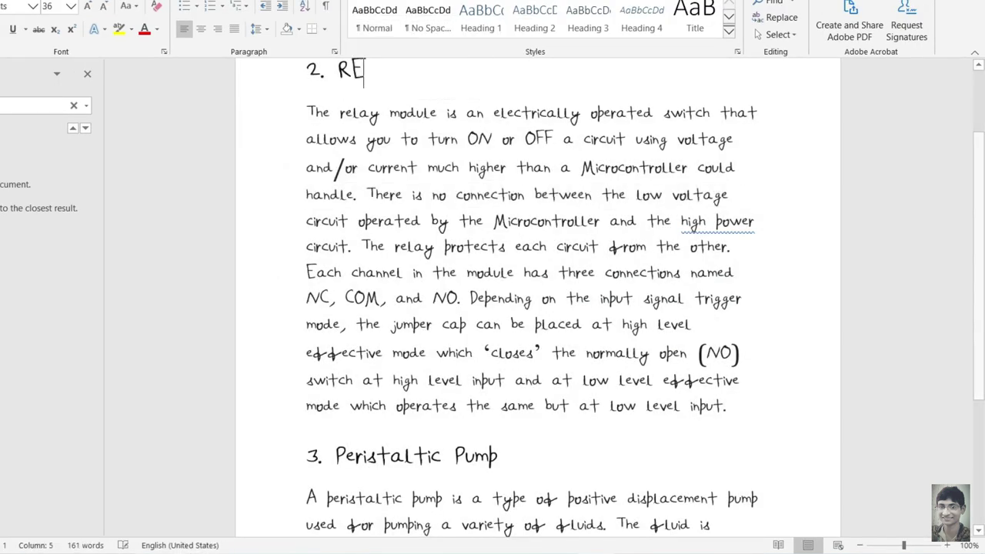
pyautogui.rightClick(700, 225)
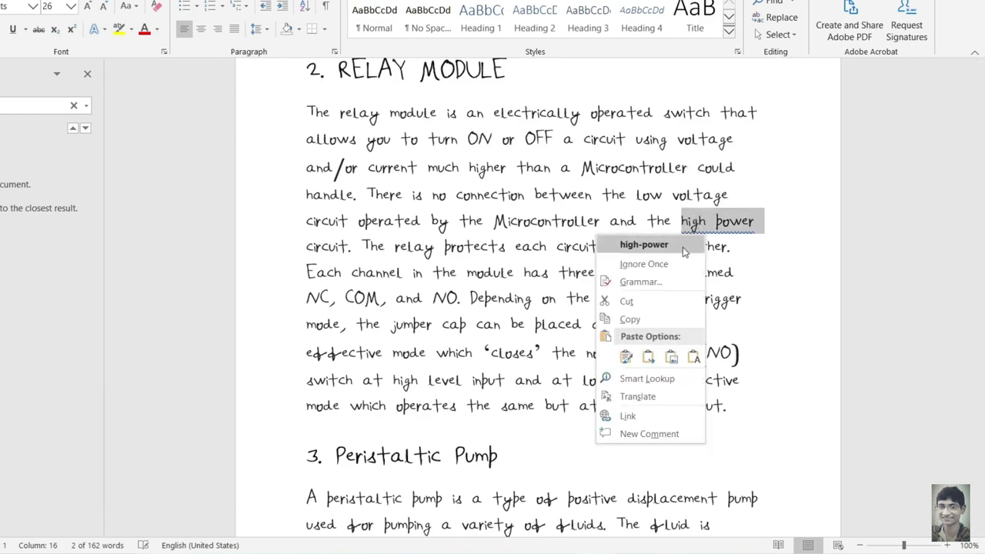
pyautogui.click(638, 242)
pyautogui.scroll(-3, 501, 308)
# Retype the second heading as 'PERISTALTIC PUMP'
pyautogui.click(503, 315)
pyautogui.hotkey('shift', 'Home')
pyautogui.write('P')
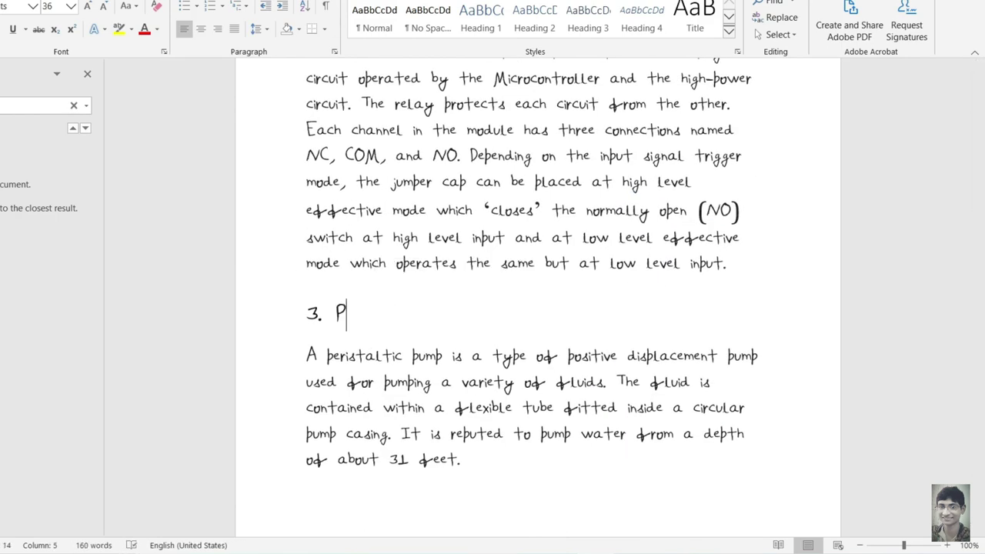
pyautogui.write('ERISTALTIC PUMP')
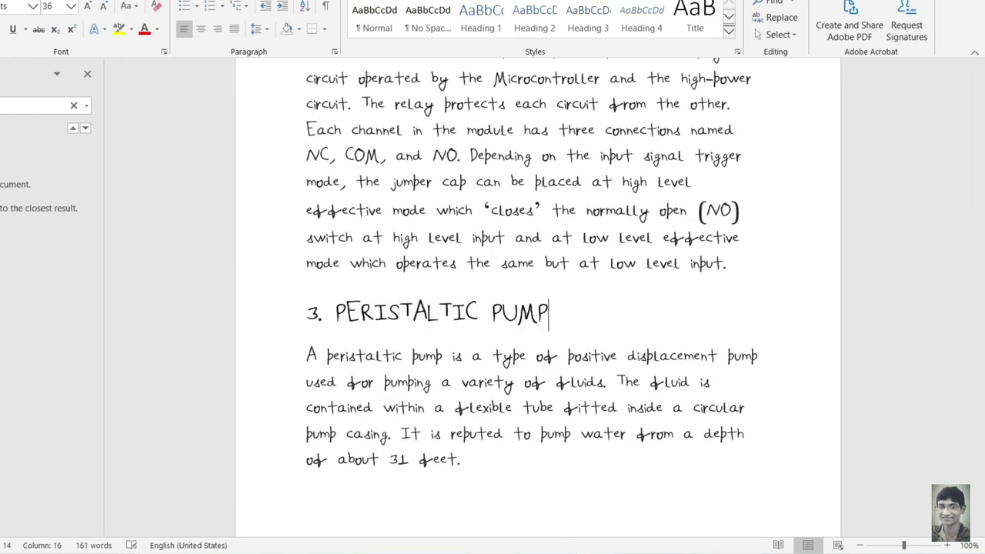
pyautogui.scroll(1, 528, 327)
pyautogui.scroll(-1, 529, 327)
pyautogui.scroll(2, 528, 324)
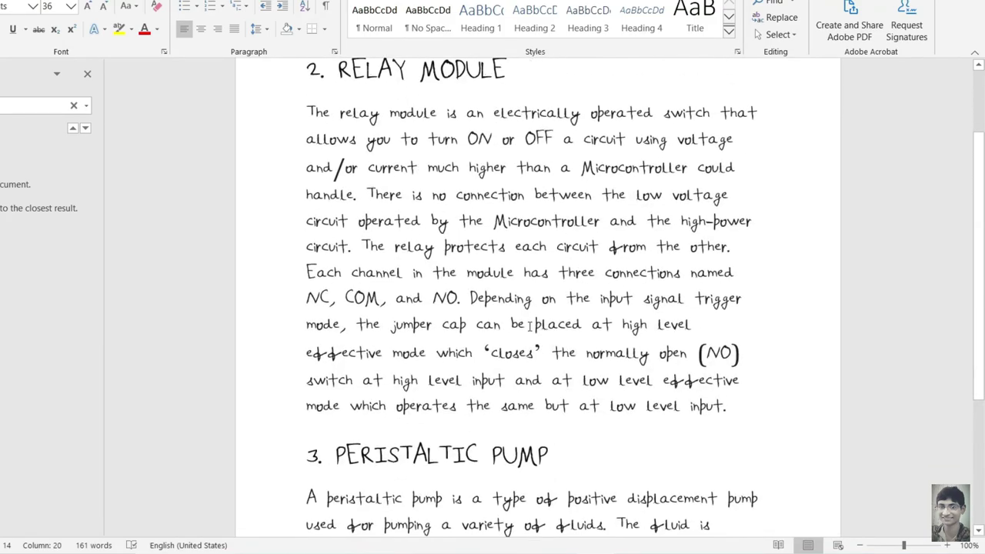